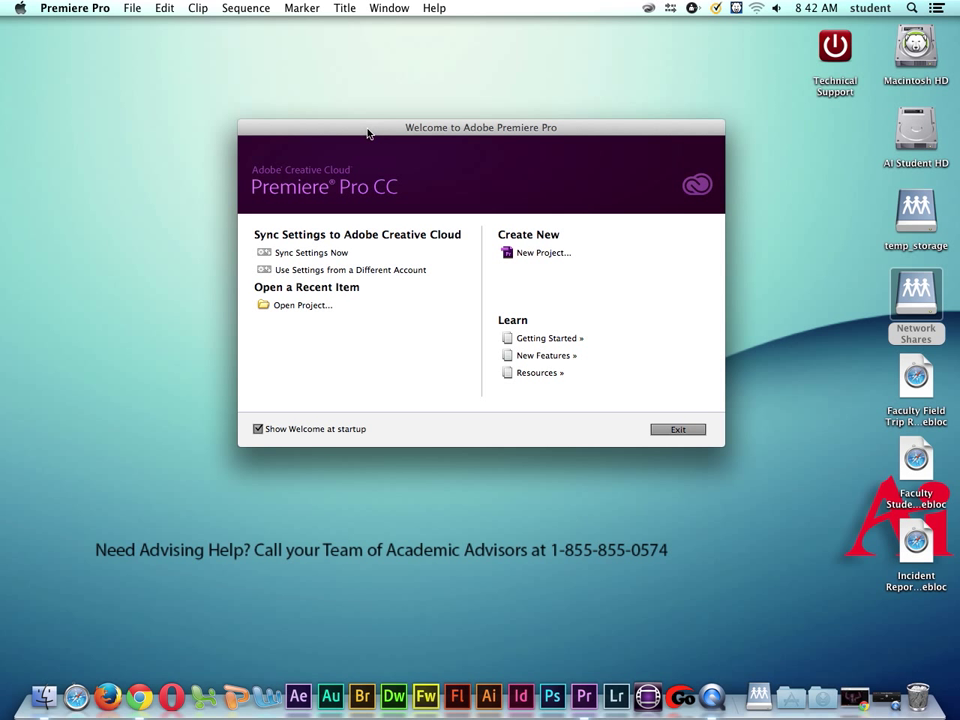
- Start a new project from the Welcome screen and enter 'Bunny Movie' as its name
{"action": "left_click_drag", "start_coordinate": [368, 133], "coordinate": [369, 130]}
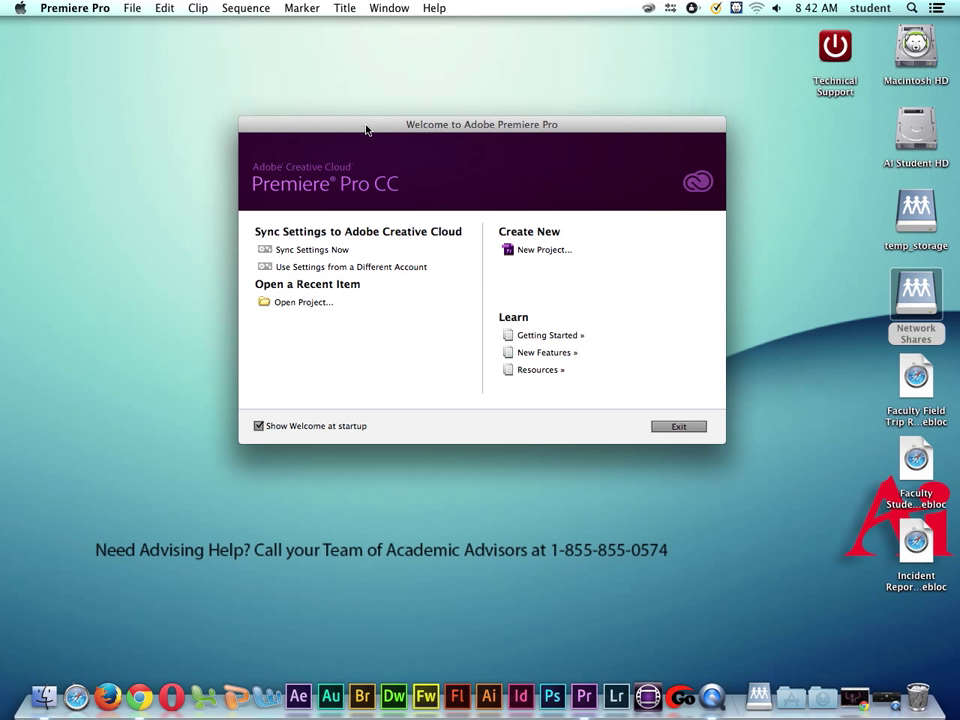
{"action": "left_click_drag", "start_coordinate": [366, 126], "coordinate": [374, 127]}
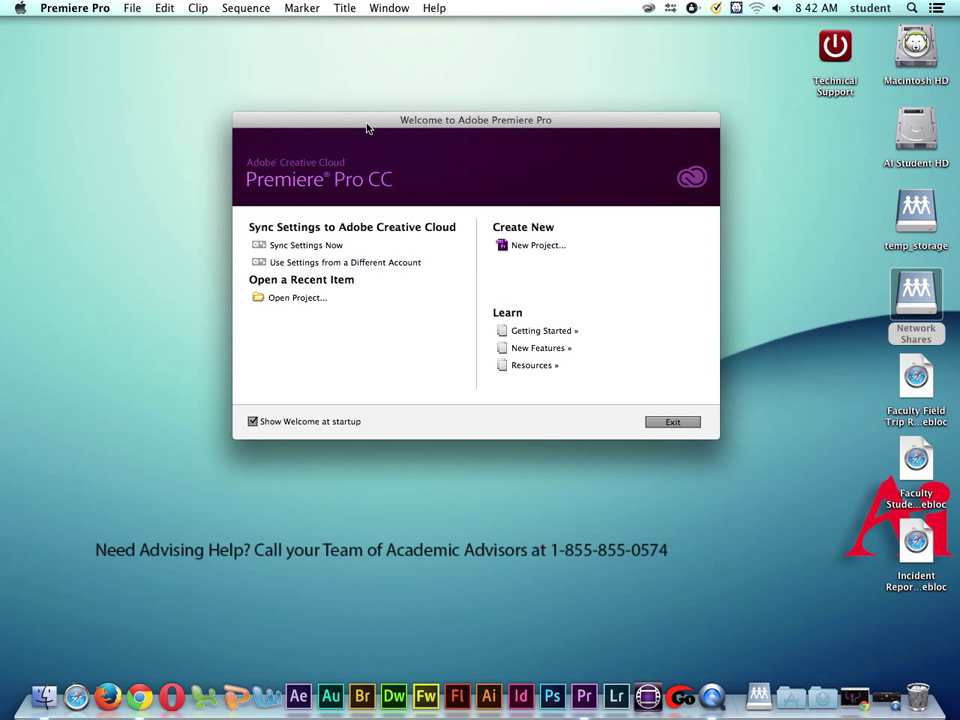
{"action": "left_click", "coordinate": [540, 246]}
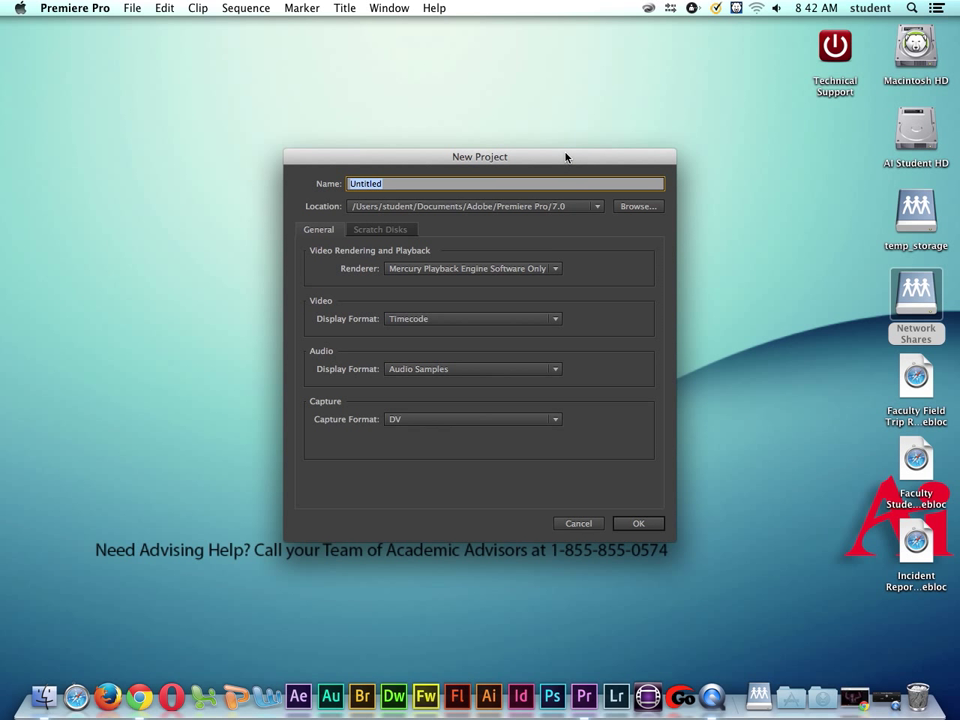
{"action": "left_click_drag", "start_coordinate": [566, 155], "coordinate": [551, 111]}
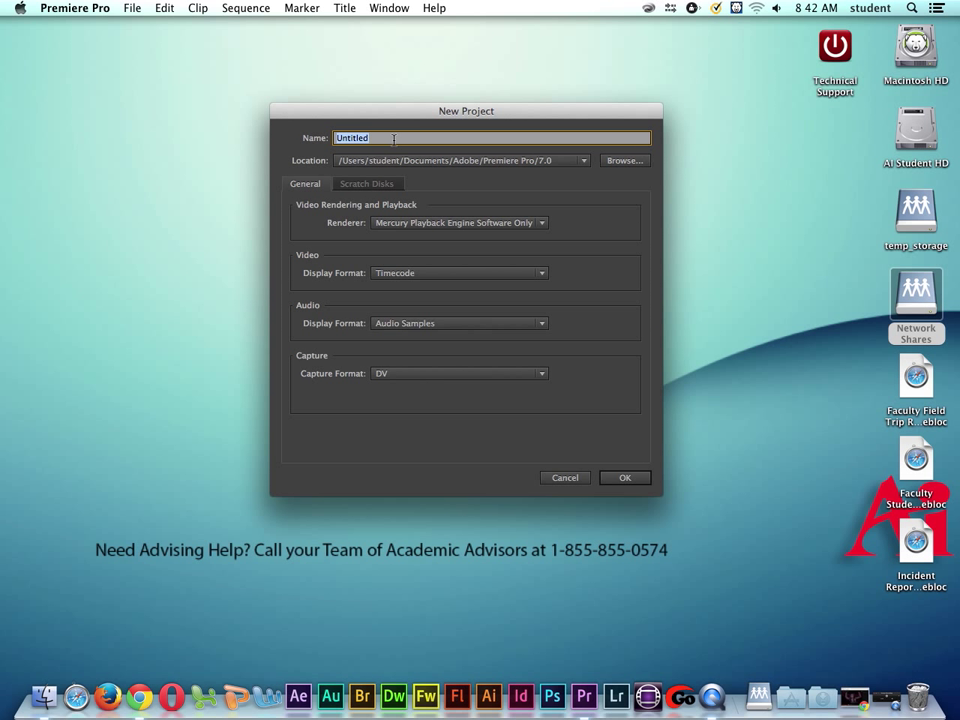
{"action": "type", "text": "Bunny Movie"}
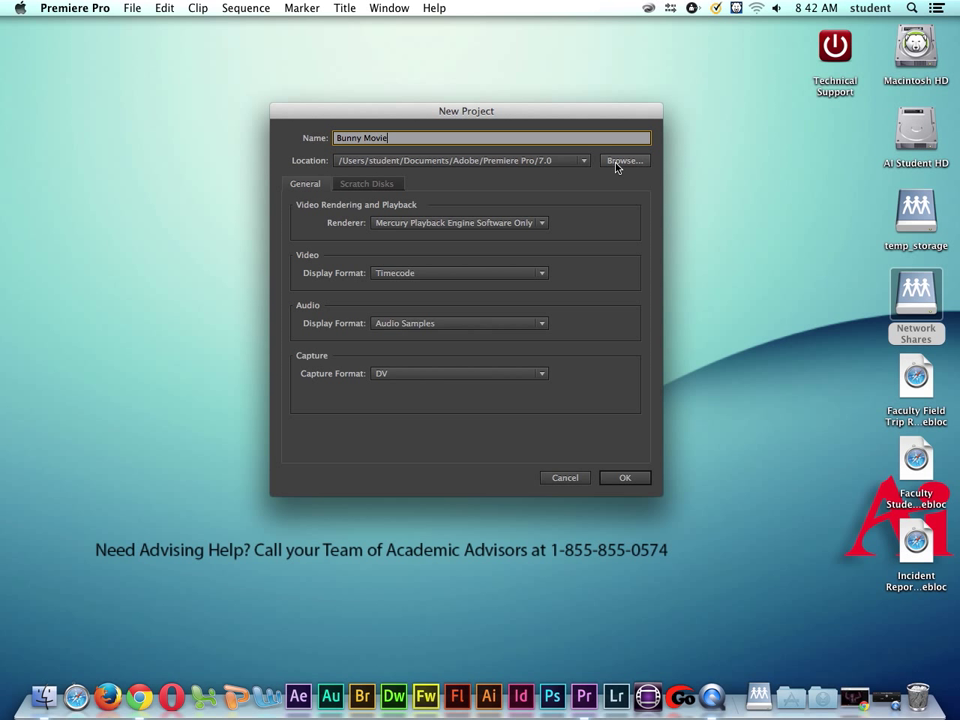
- Set the project location to AI Student HD > Source Media > WALK UP TO HOUSE
{"action": "left_click", "coordinate": [618, 163]}
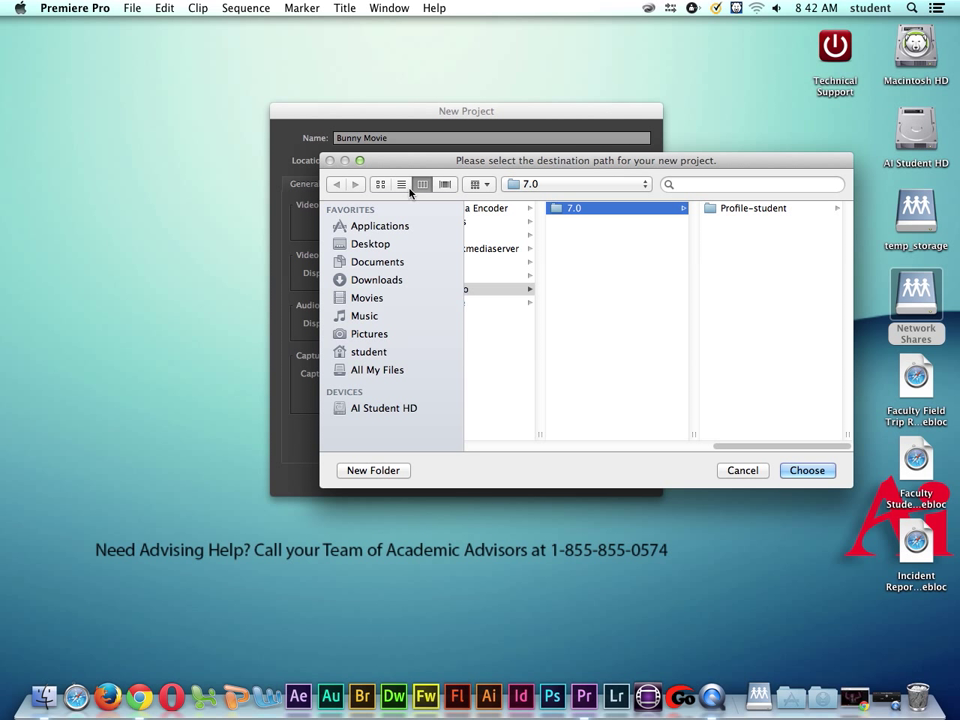
{"action": "left_click", "coordinate": [391, 411]}
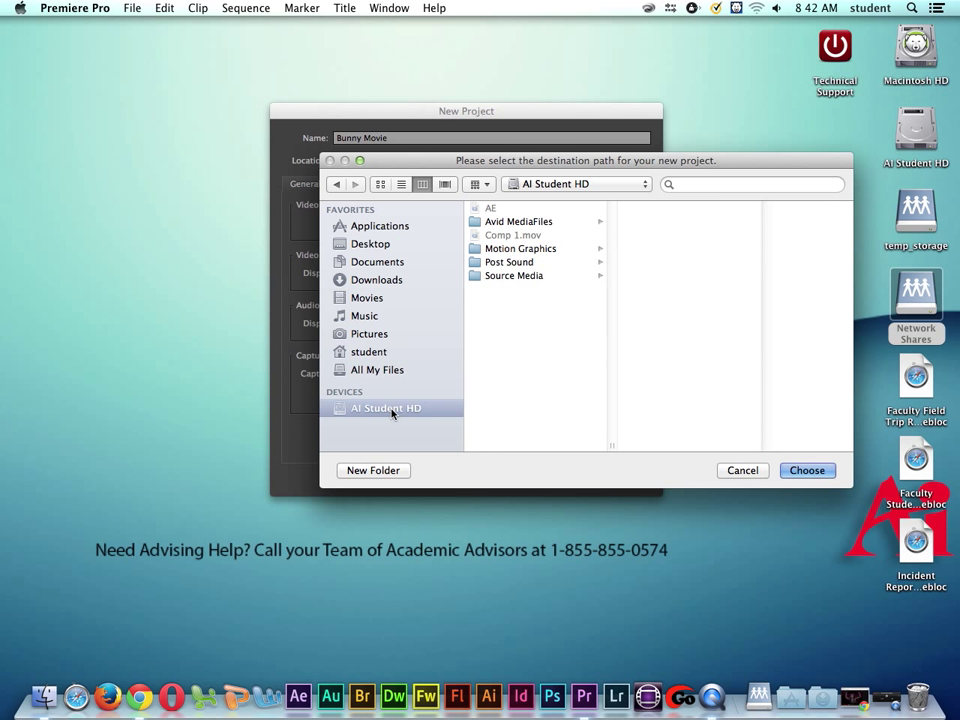
{"action": "left_click", "coordinate": [510, 276]}
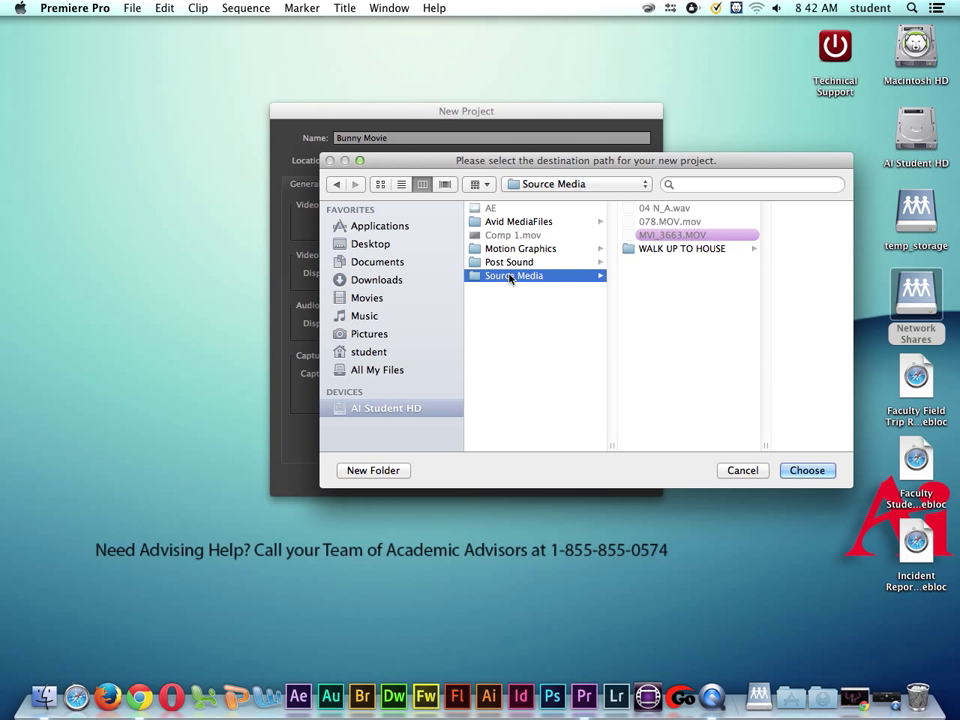
{"action": "left_click", "coordinate": [660, 250]}
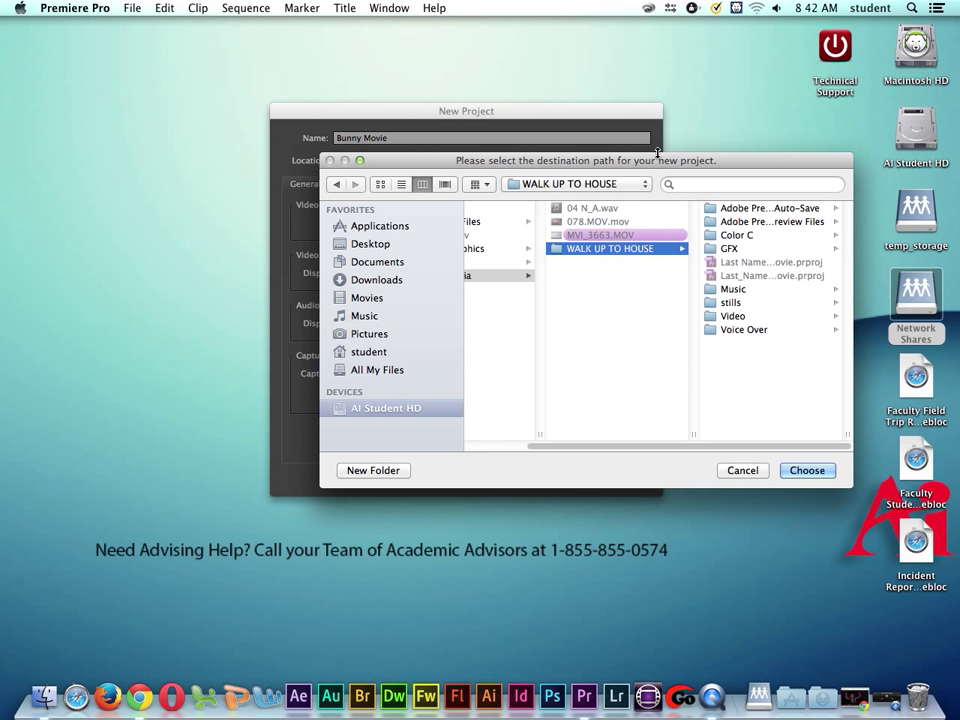
{"action": "left_click_drag", "start_coordinate": [660, 163], "coordinate": [550, 155]}
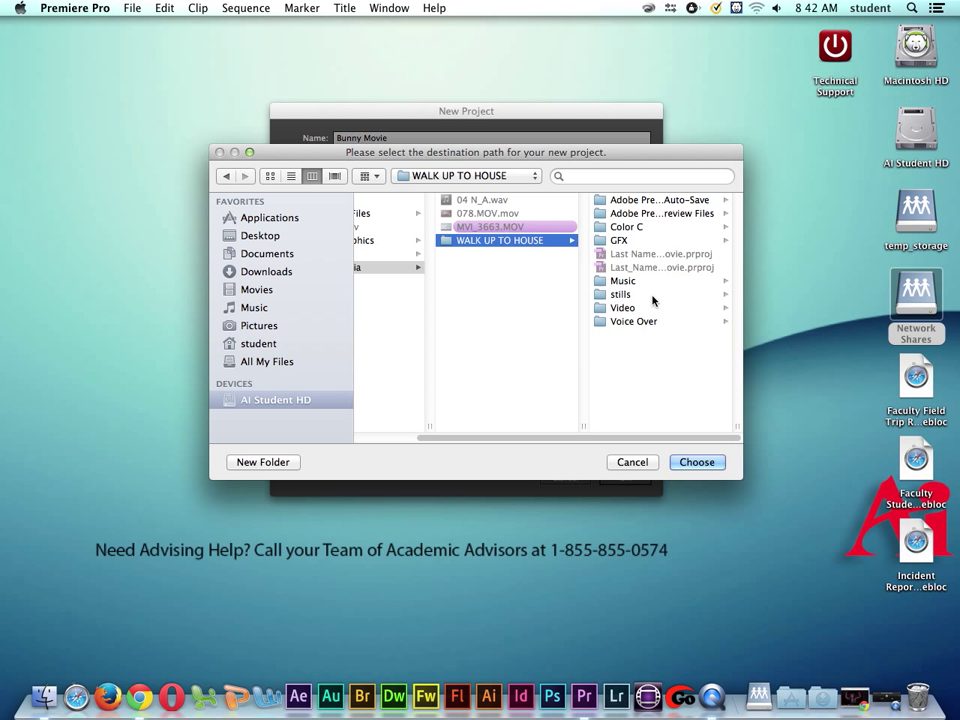
{"action": "left_click", "coordinate": [692, 462]}
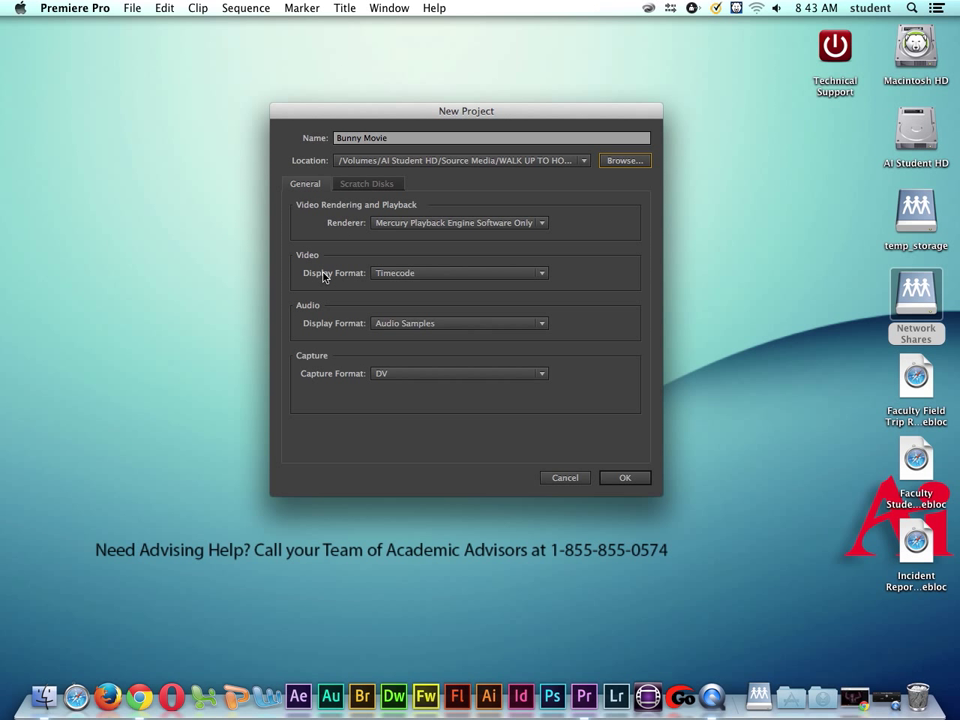
{"action": "left_click", "coordinate": [404, 276]}
{"action": "left_click", "coordinate": [403, 276]}
{"action": "left_click", "coordinate": [403, 276]}
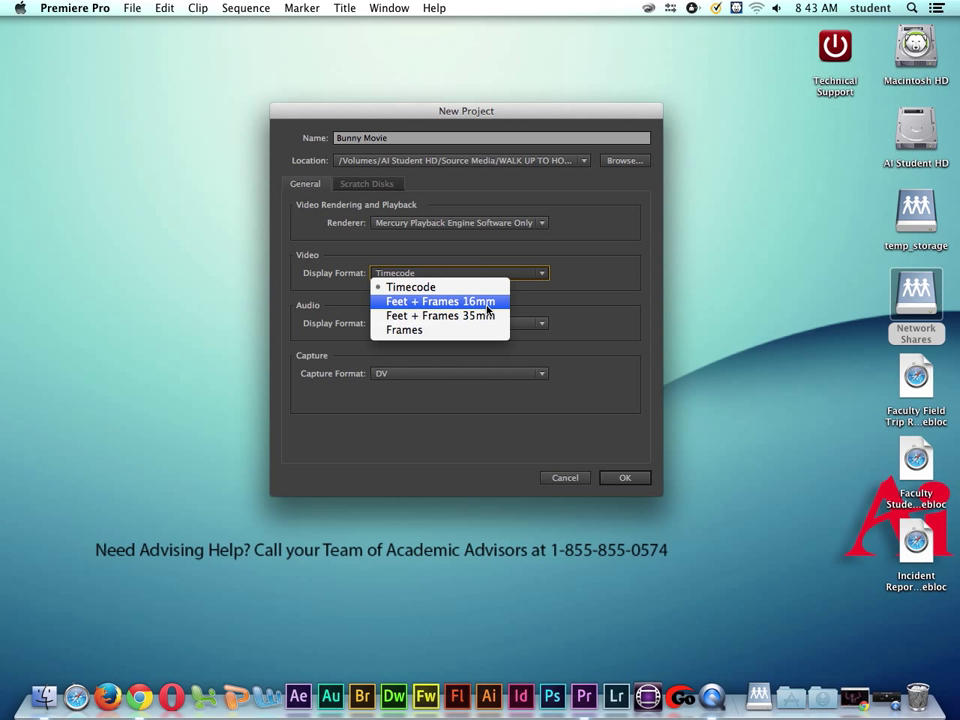
{"action": "left_click", "coordinate": [591, 294]}
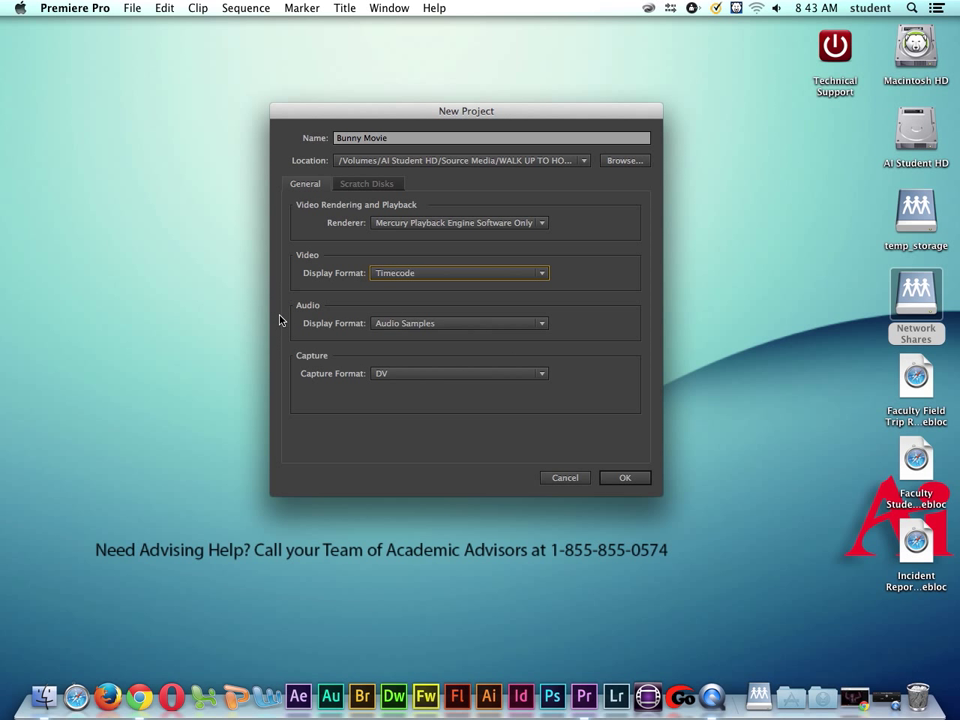
{"action": "left_click", "coordinate": [374, 325]}
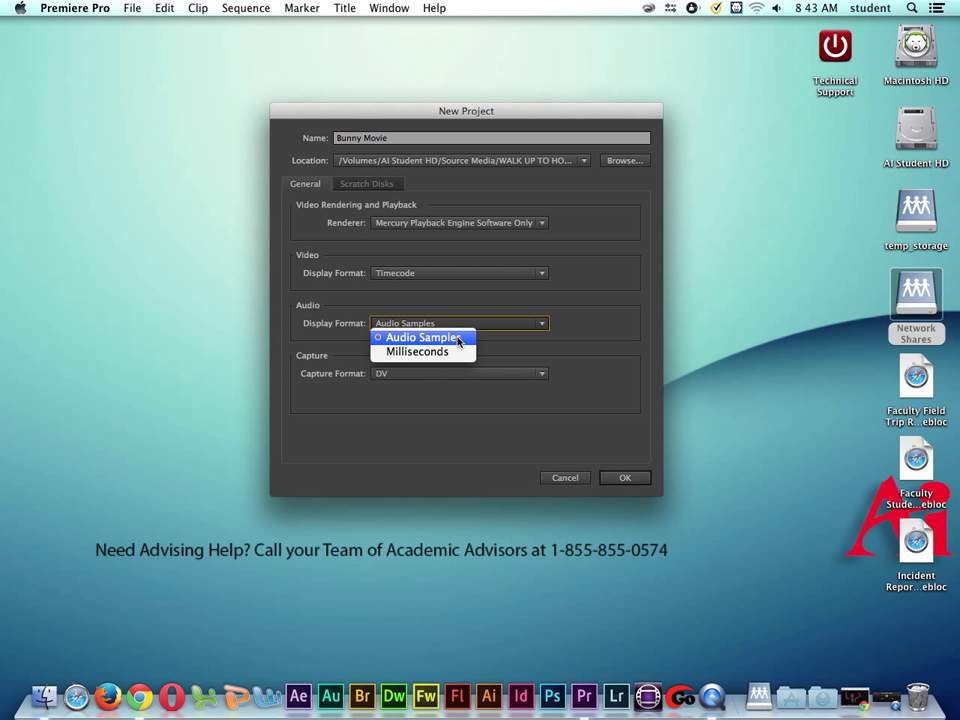
{"action": "left_click", "coordinate": [503, 343]}
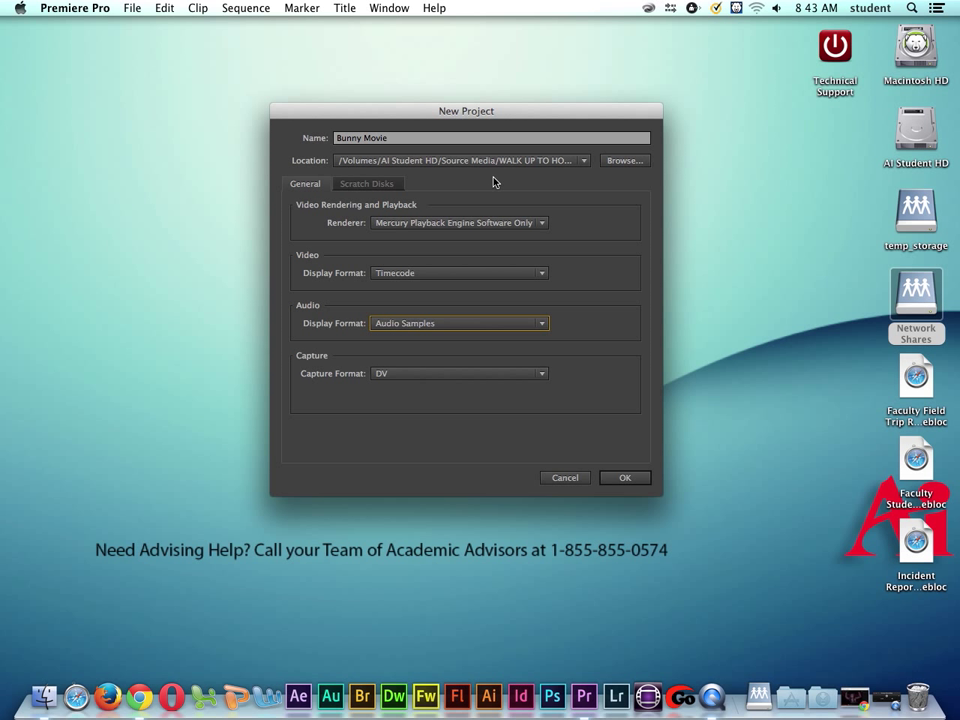
- Show the Scratch Disks settings, with captures, previews and auto save all Same as Project
{"action": "left_click", "coordinate": [369, 188]}
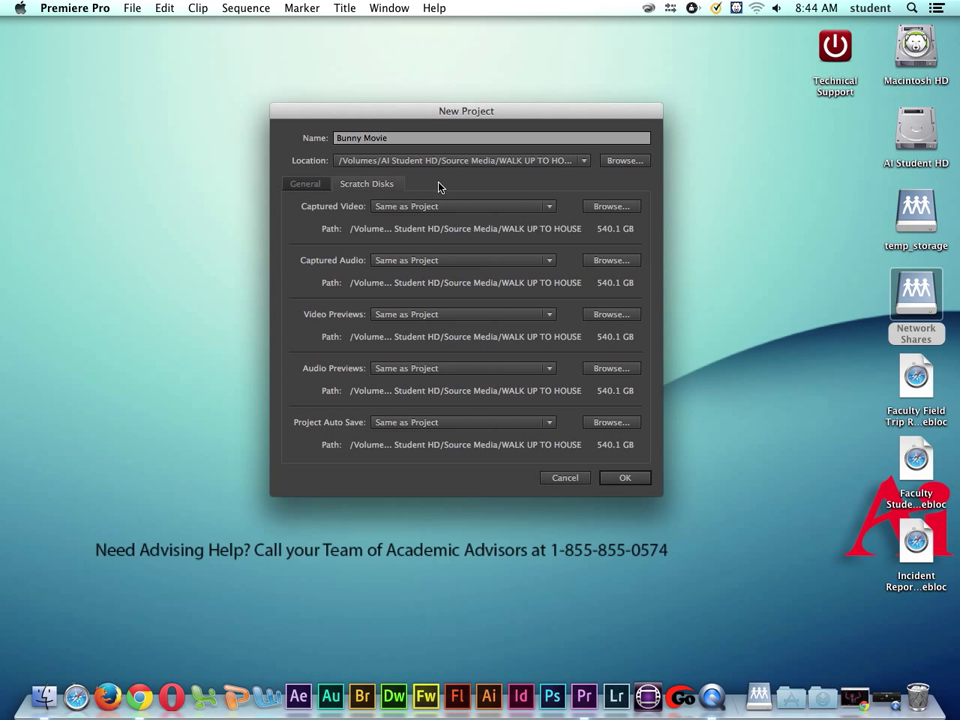
- Create the Bunny Movie project and maximize its empty workspace window to full screen
{"action": "left_click", "coordinate": [624, 479]}
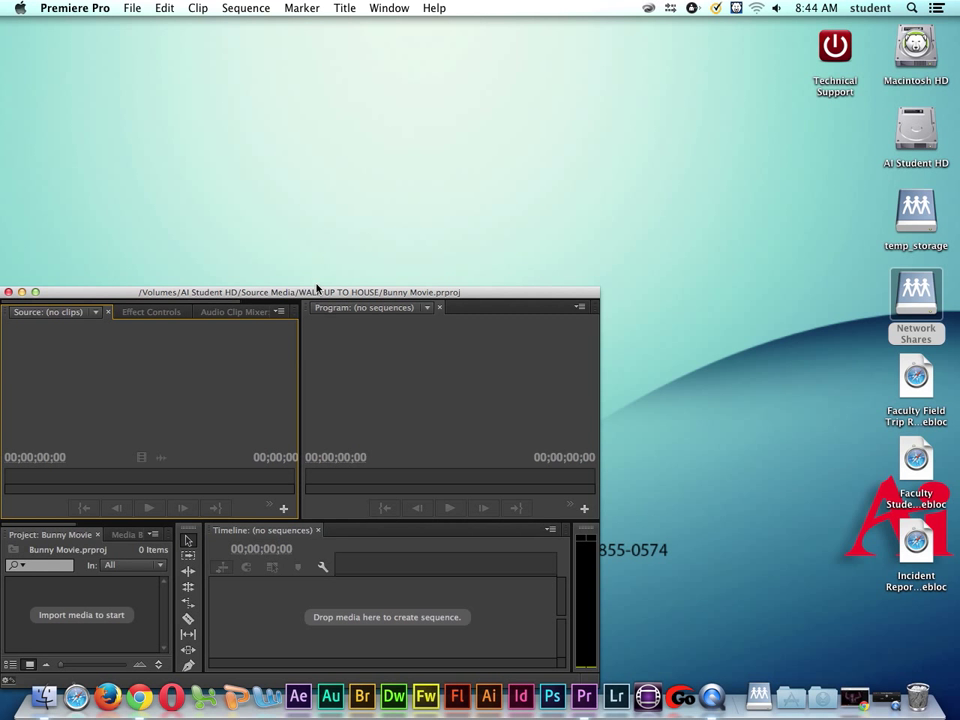
{"action": "left_click_drag", "start_coordinate": [318, 293], "coordinate": [480, 84]}
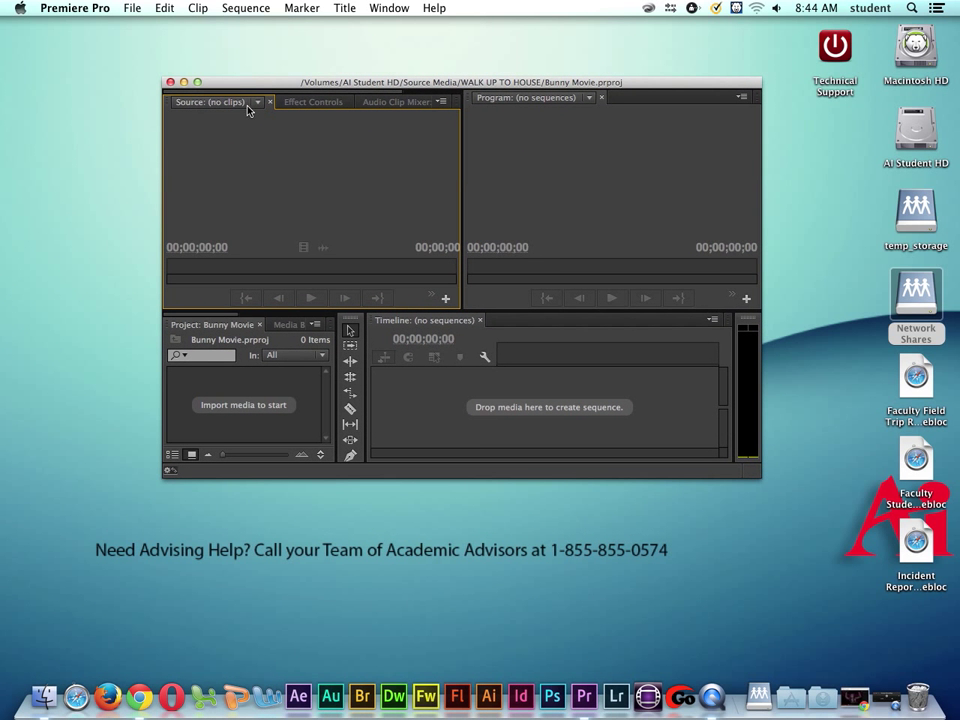
{"action": "left_click", "coordinate": [197, 83]}
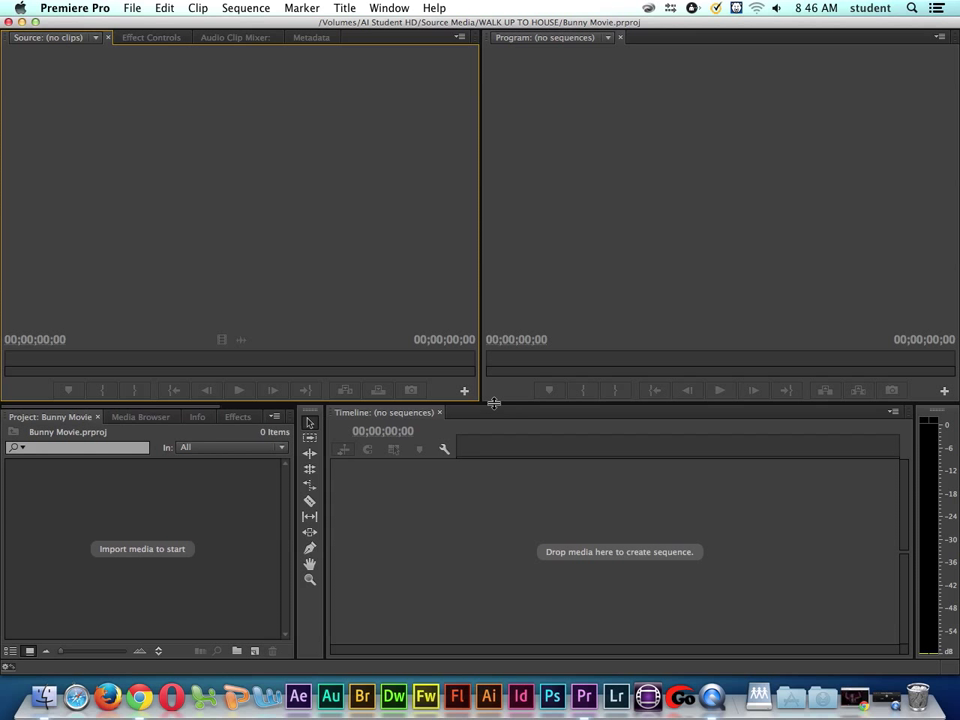
- Resize the monitor panels, widen the Project panel and narrow the Tools panel to one column
{"action": "left_click_drag", "start_coordinate": [491, 401], "coordinate": [490, 212]}
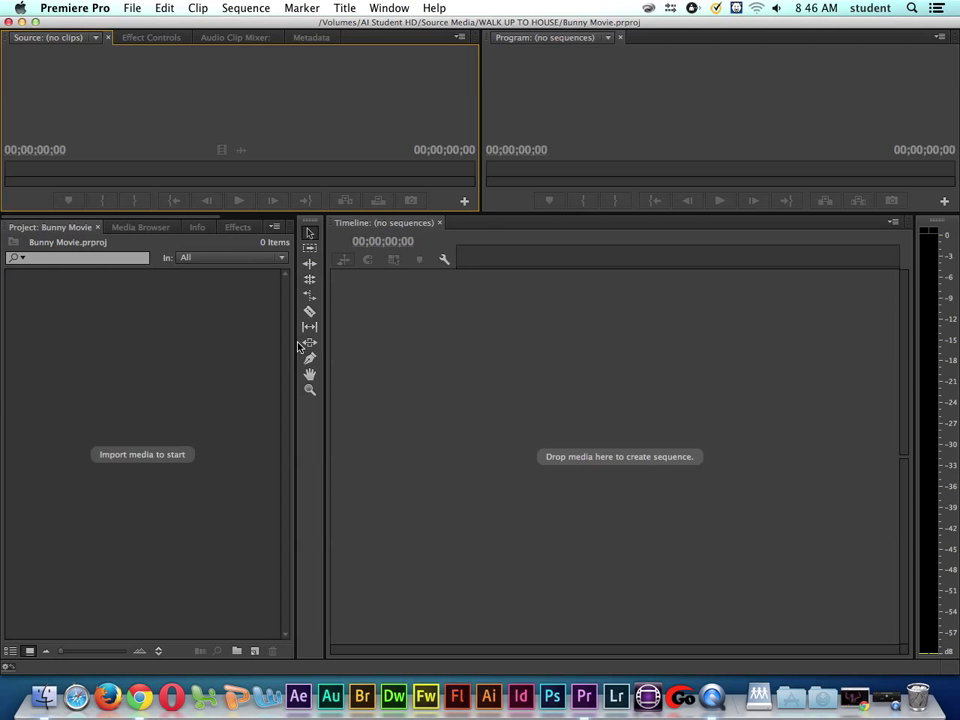
{"action": "left_click_drag", "start_coordinate": [296, 344], "coordinate": [430, 344]}
{"action": "left_click_drag", "start_coordinate": [516, 214], "coordinate": [515, 348]}
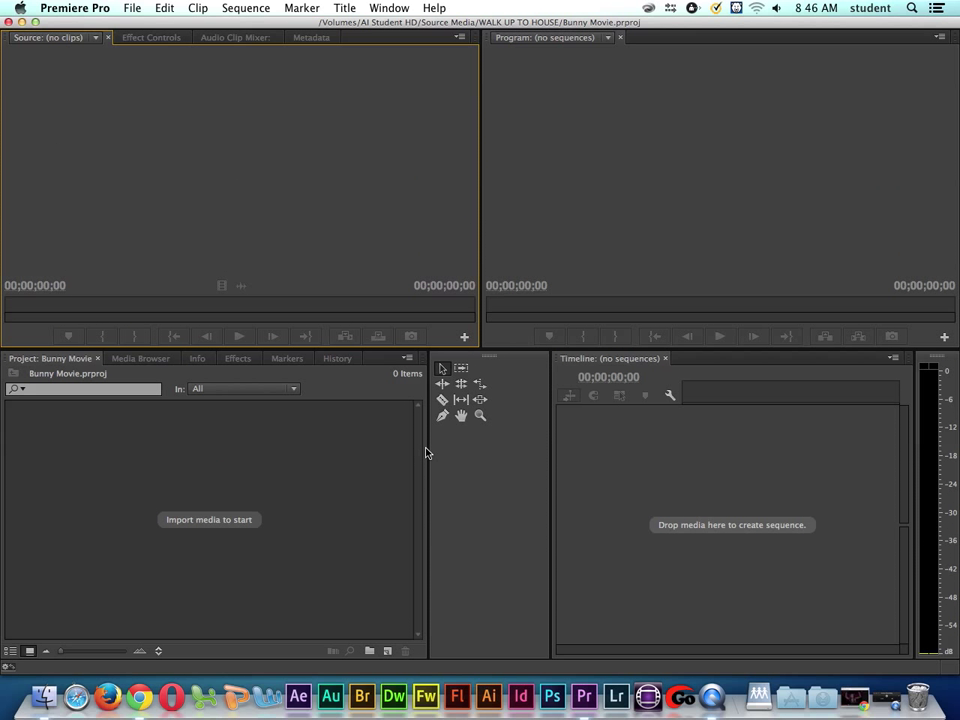
{"action": "left_click_drag", "start_coordinate": [426, 449], "coordinate": [485, 449]}
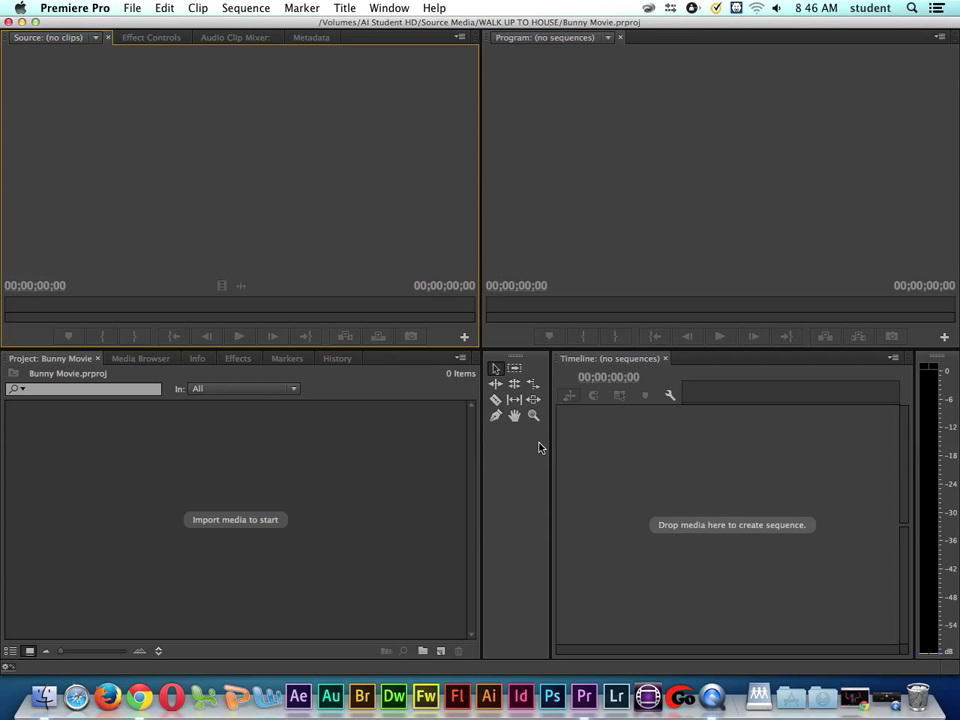
{"action": "left_click_drag", "start_coordinate": [549, 442], "coordinate": [510, 432]}
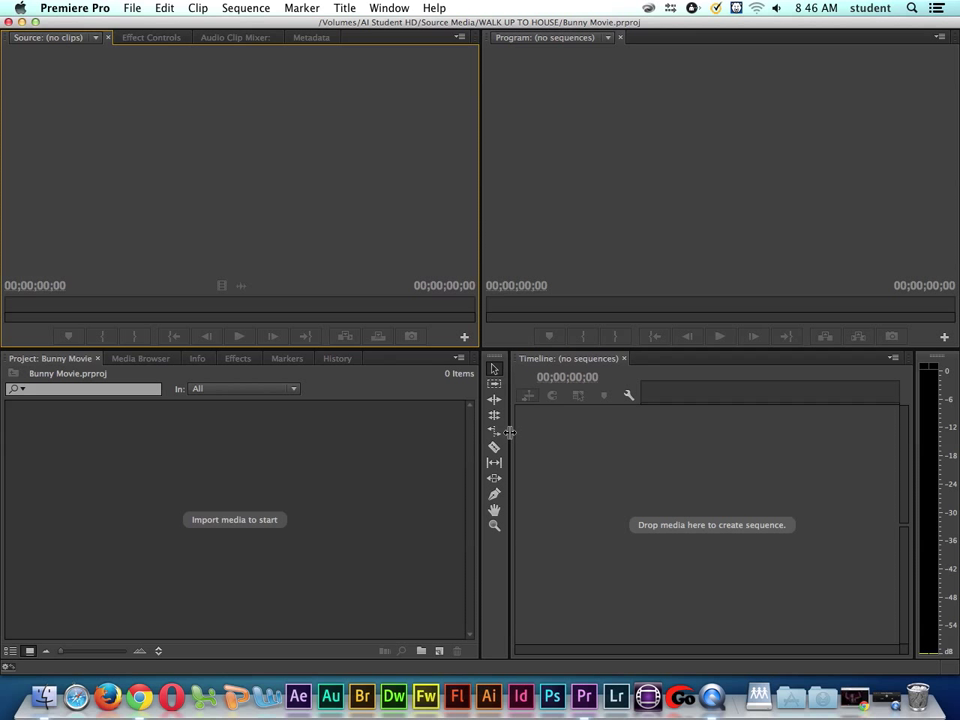
- Import the Video folder from Source Media > WALK UP TO HOUSE as a 14-clip bin
{"action": "left_click", "coordinate": [213, 521]}
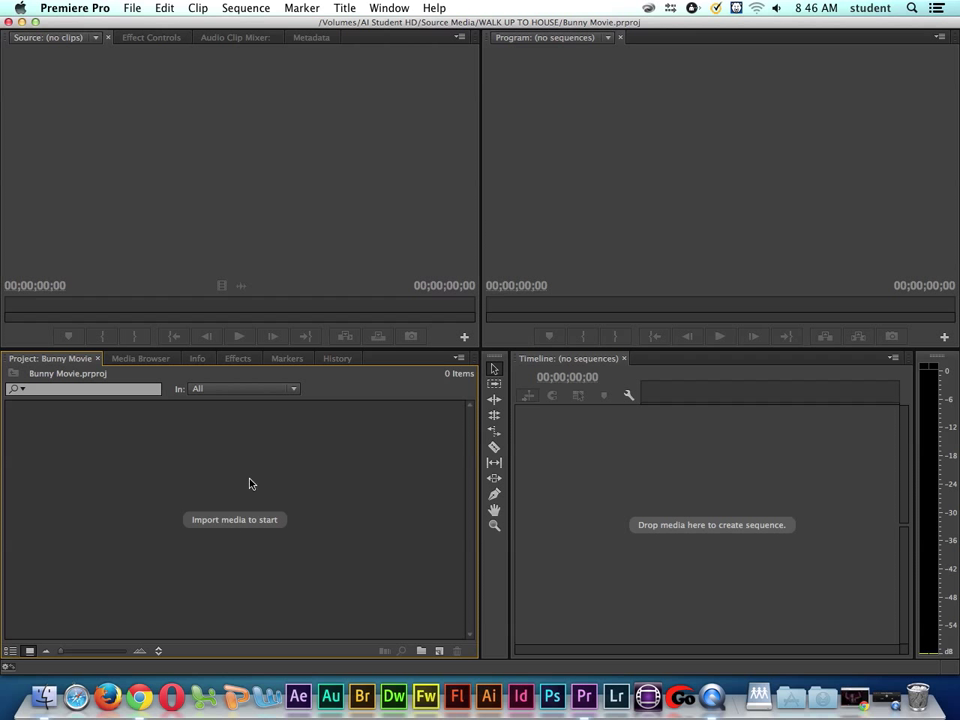
{"action": "left_click", "coordinate": [134, 10]}
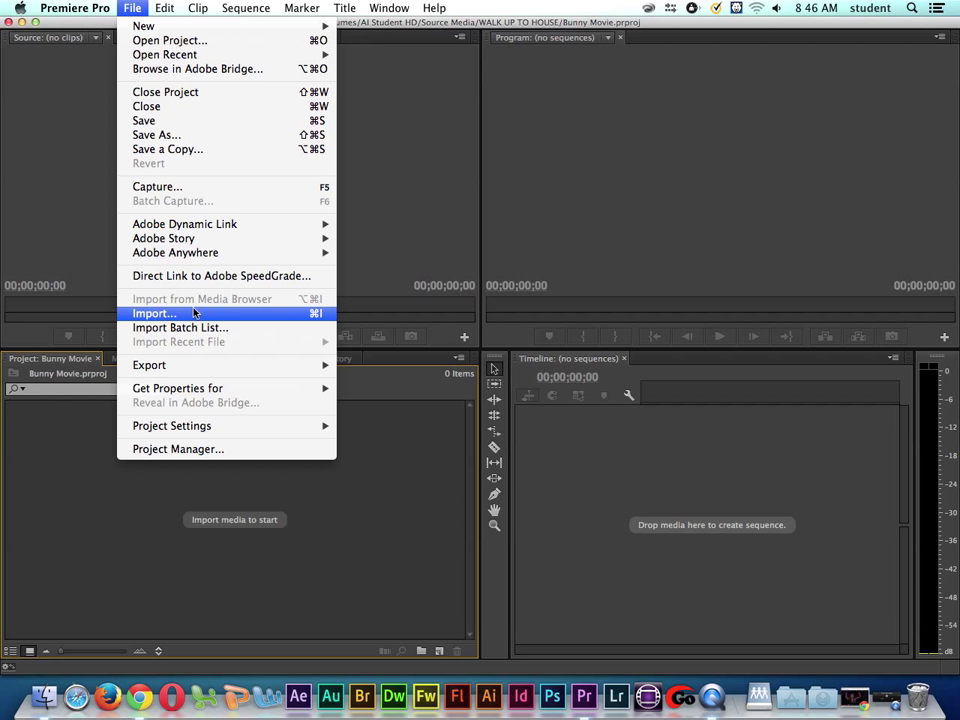
{"action": "left_click", "coordinate": [250, 316]}
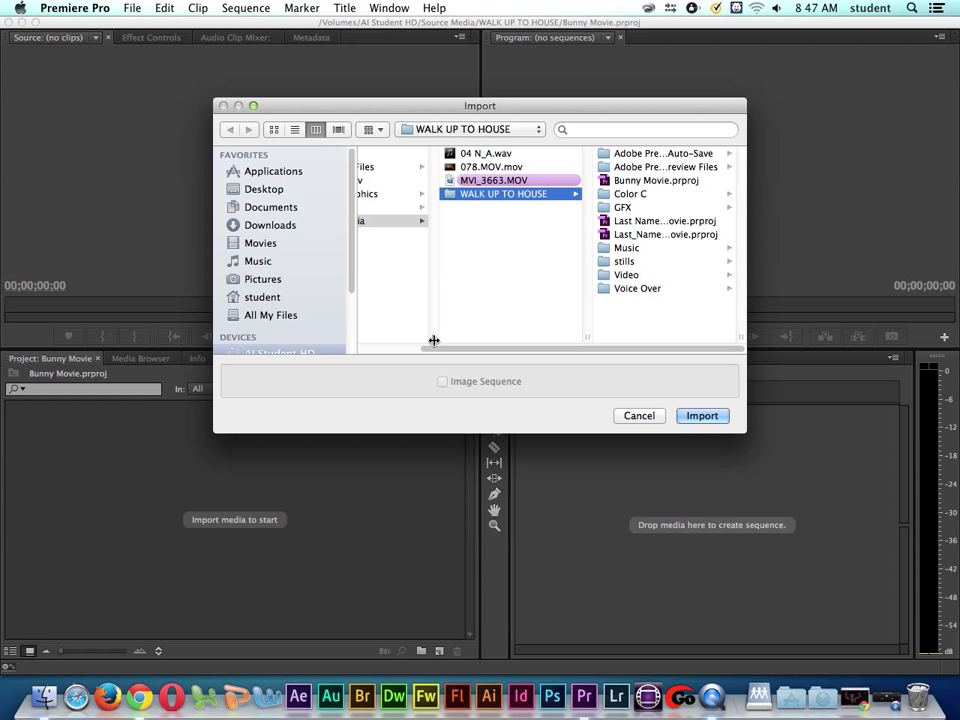
{"action": "left_click_drag", "start_coordinate": [444, 349], "coordinate": [366, 354]}
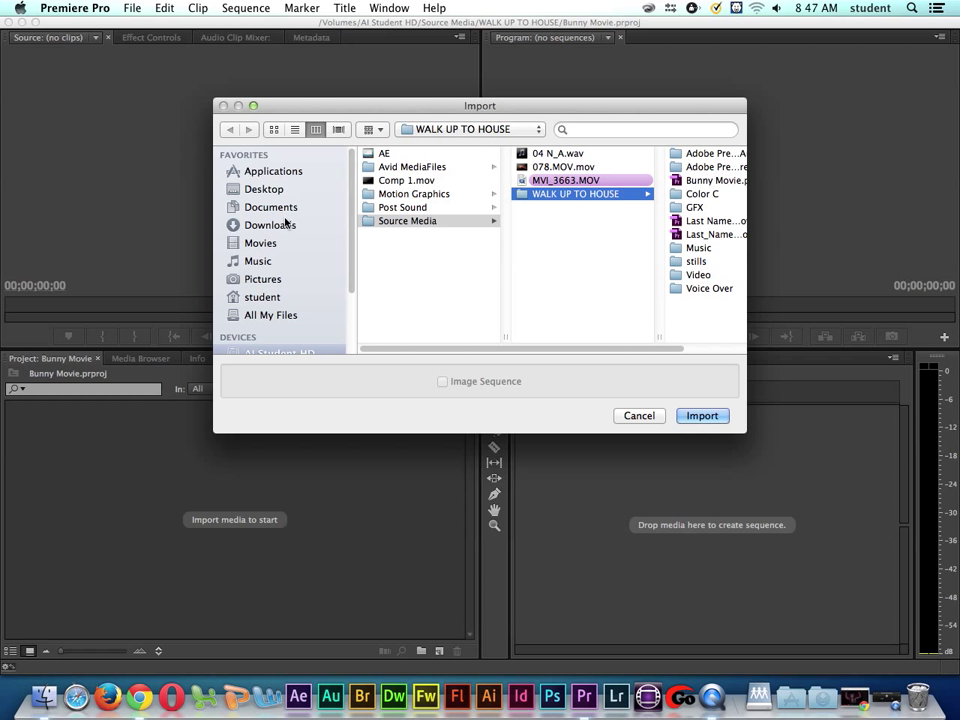
{"action": "left_click_drag", "start_coordinate": [349, 279], "coordinate": [348, 322]}
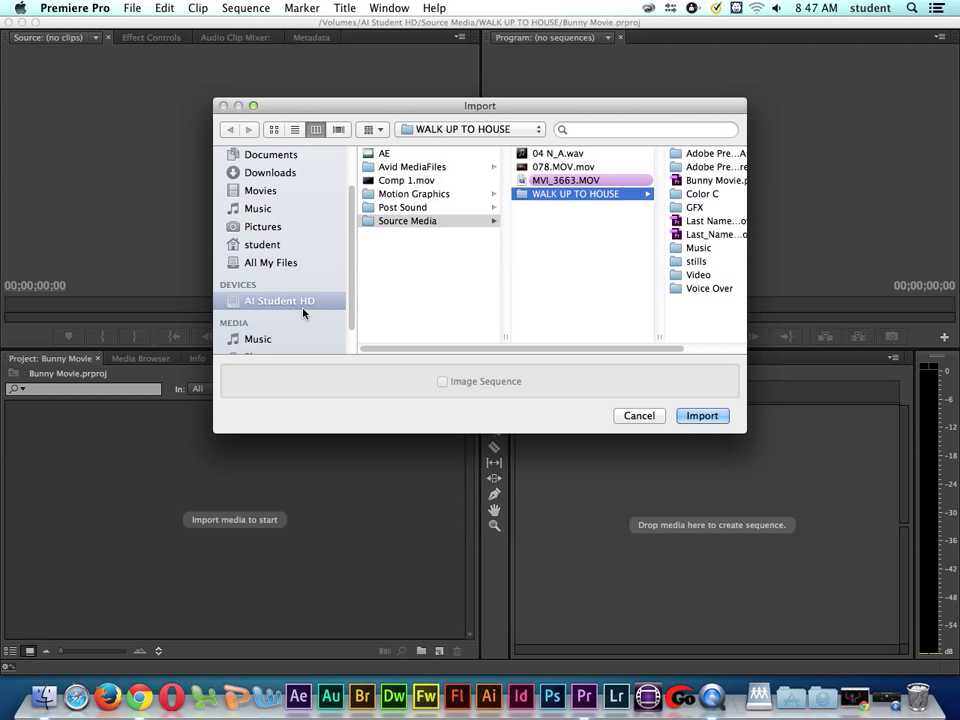
{"action": "left_click", "coordinate": [418, 221]}
{"action": "left_click", "coordinate": [550, 195]}
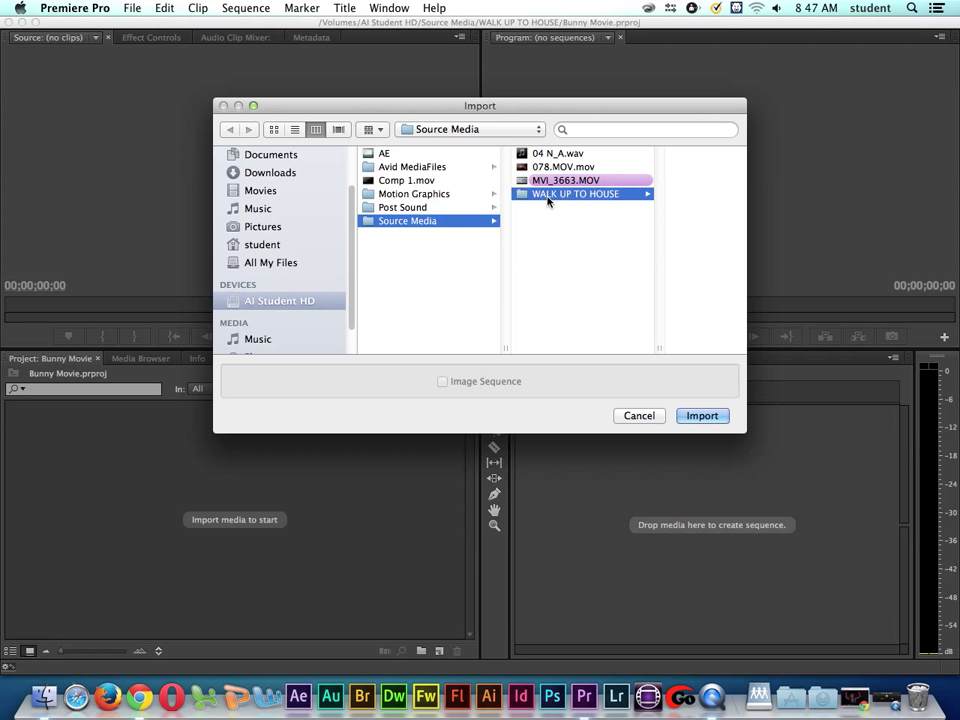
{"action": "left_click", "coordinate": [628, 275]}
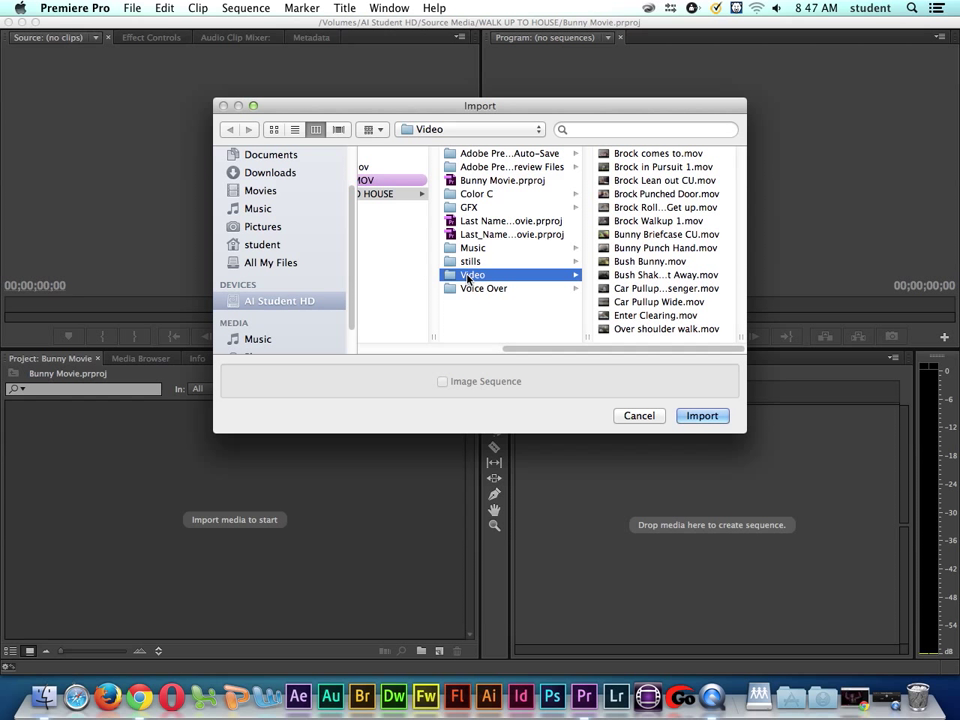
{"action": "left_click", "coordinate": [702, 416]}
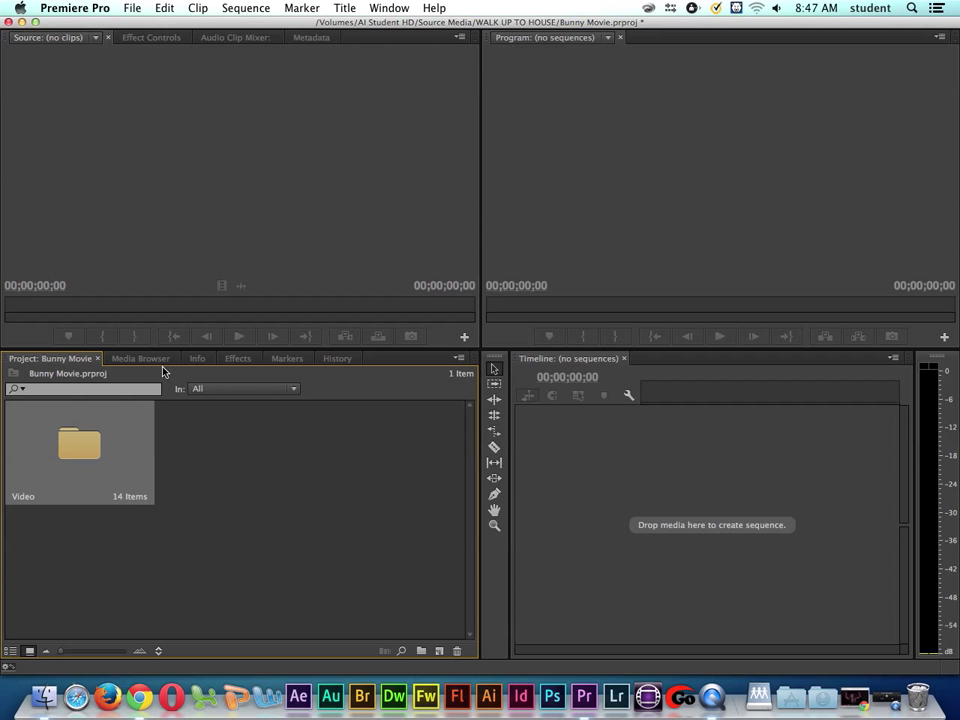
- Open the Video bin in a floating window, positioned and enlarged to show all 14 thumbnails
{"action": "double_click", "coordinate": [79, 452]}
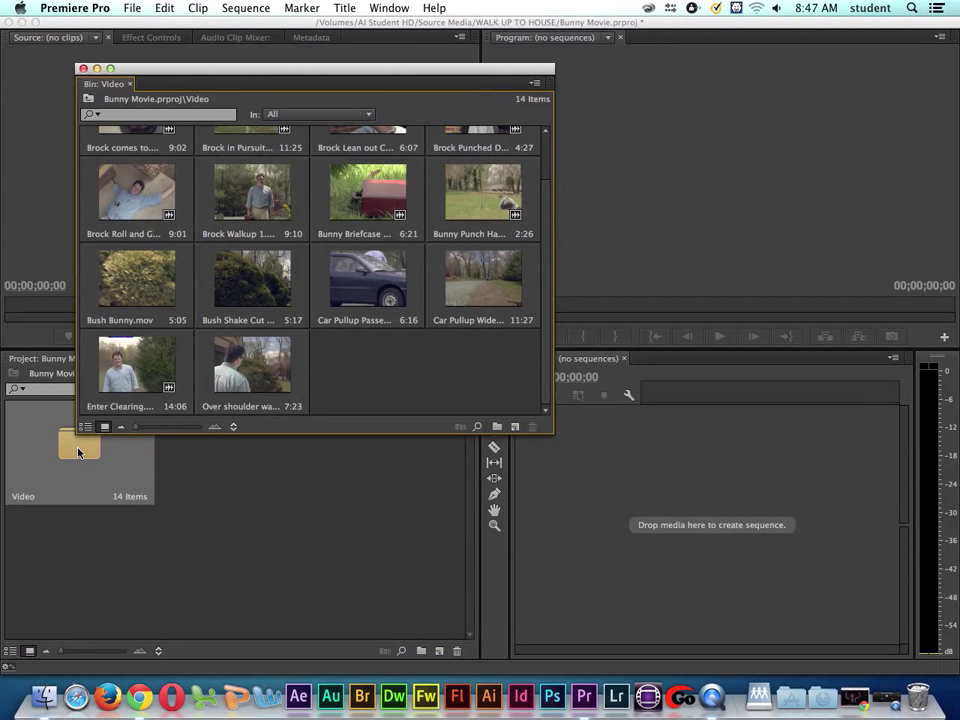
{"action": "left_click_drag", "start_coordinate": [214, 70], "coordinate": [376, 91]}
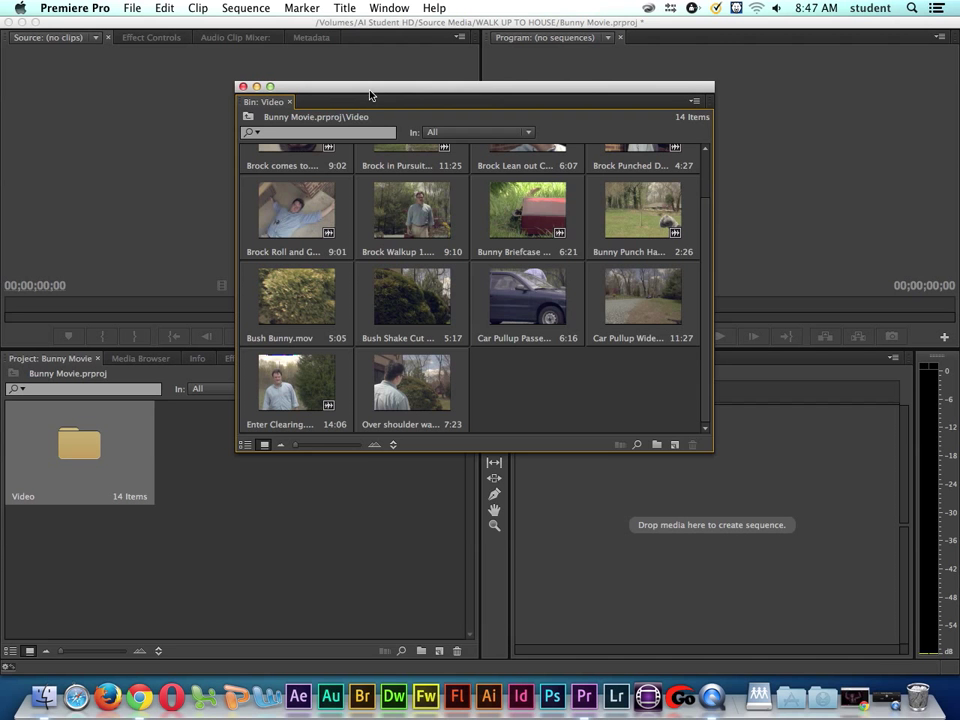
{"action": "left_click_drag", "start_coordinate": [371, 93], "coordinate": [373, 79]}
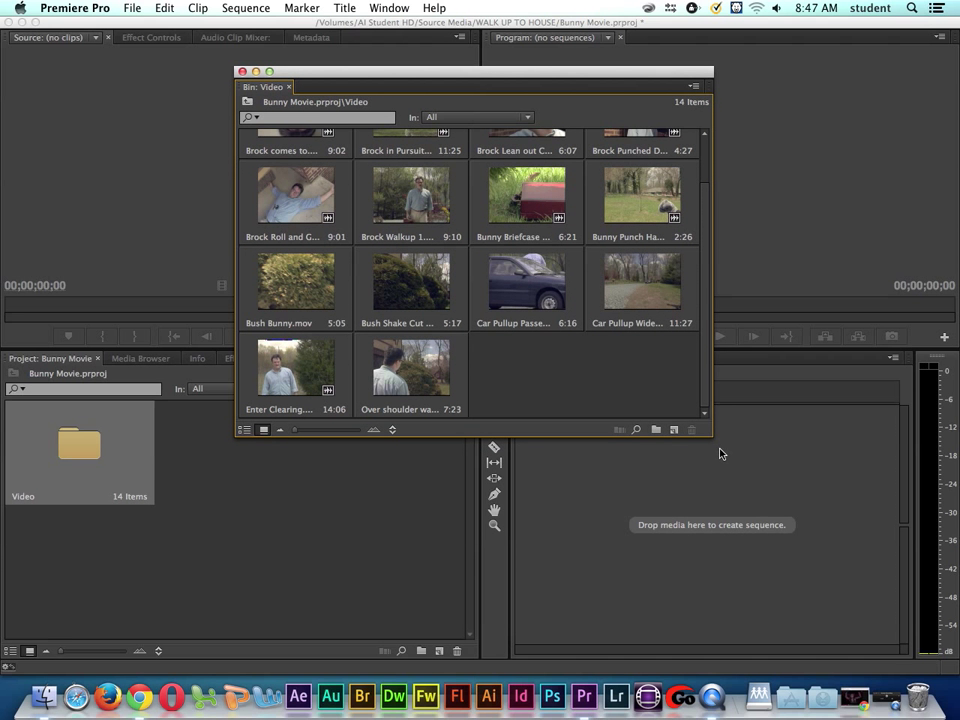
{"action": "left_click_drag", "start_coordinate": [714, 437], "coordinate": [817, 522]}
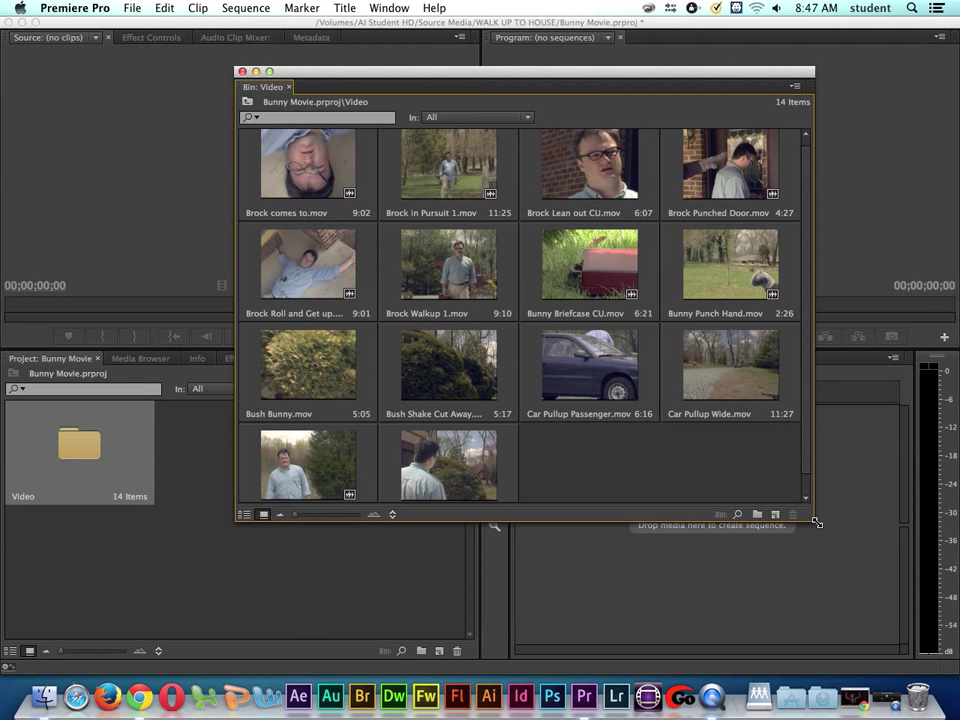
- Switch the Video bin to List View and widen it to reveal columns through Tape Name and Description
{"action": "left_click", "coordinate": [249, 518]}
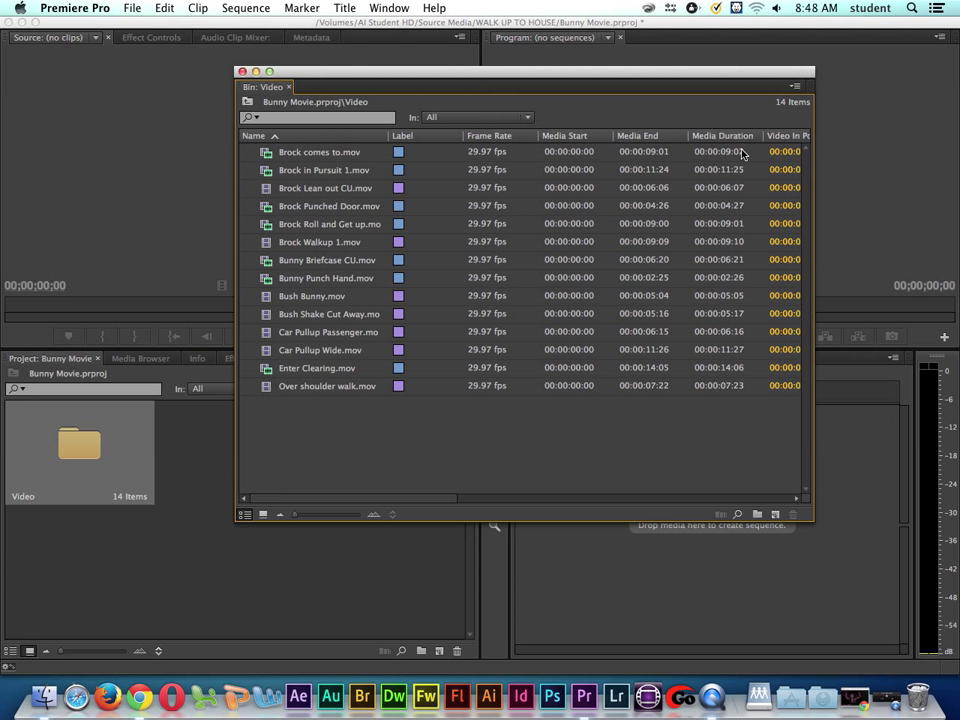
{"action": "left_click_drag", "start_coordinate": [731, 77], "coordinate": [536, 86]}
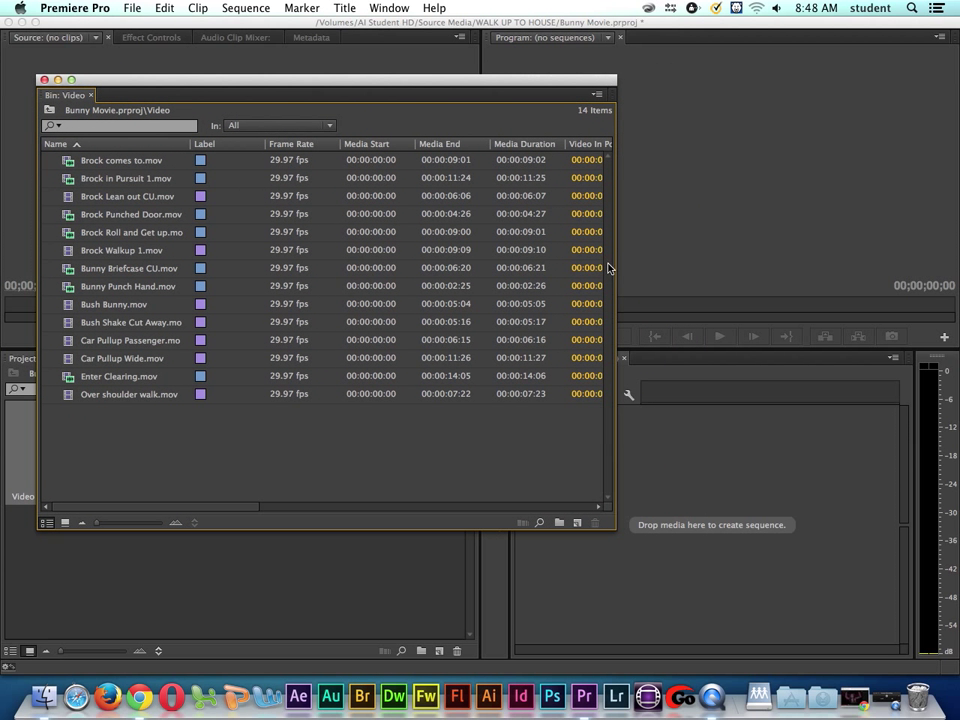
{"action": "left_click_drag", "start_coordinate": [615, 261], "coordinate": [956, 261]}
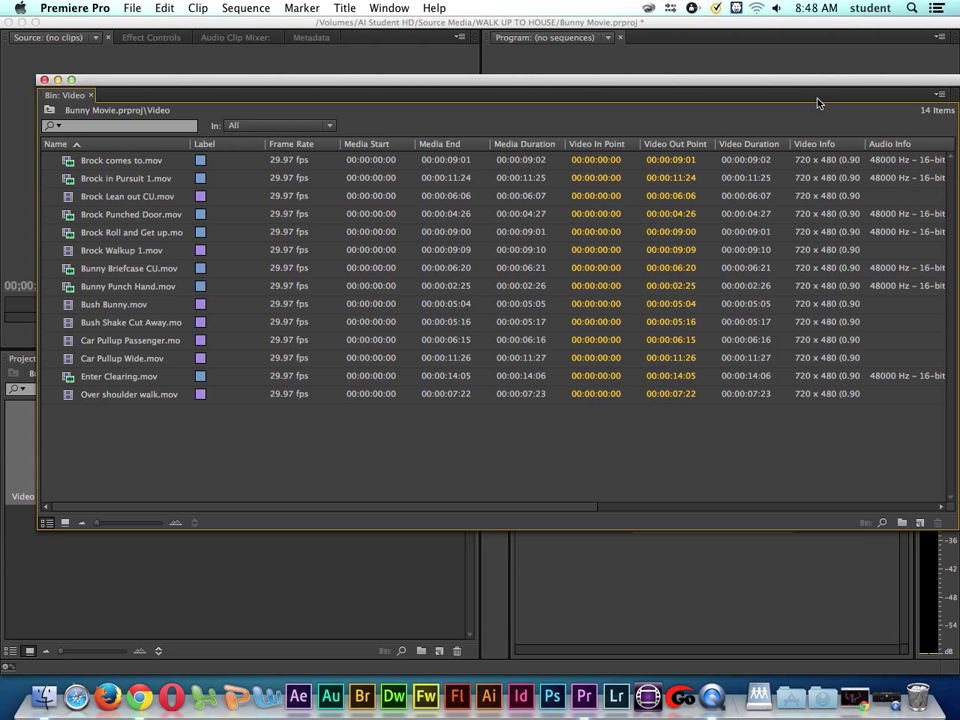
{"action": "left_click_drag", "start_coordinate": [825, 79], "coordinate": [587, 80]}
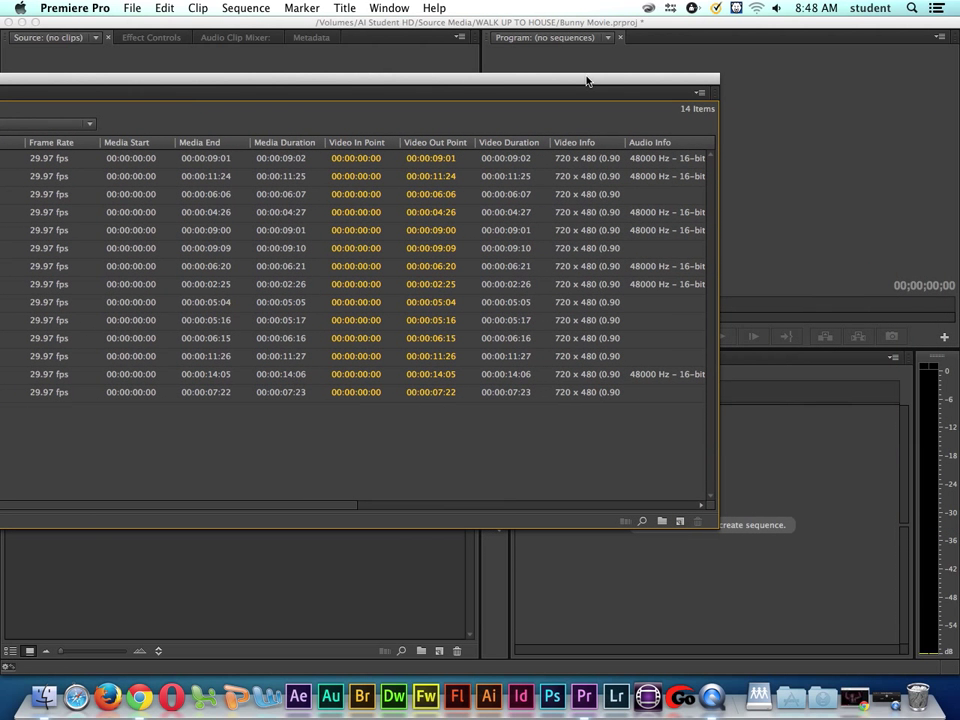
{"action": "left_click_drag", "start_coordinate": [722, 254], "coordinate": [880, 254]}
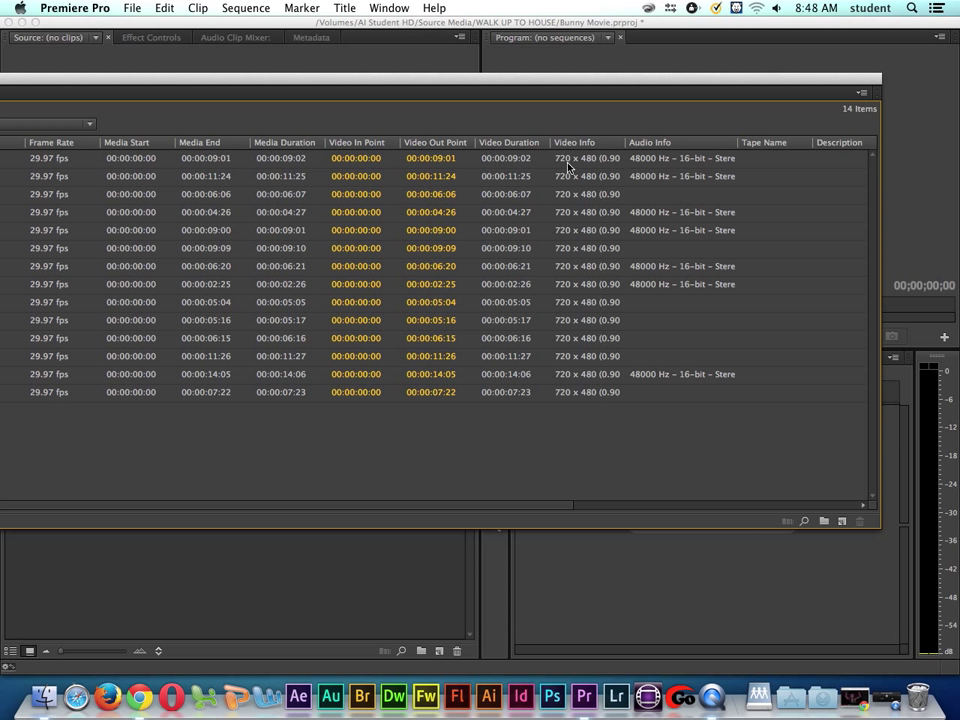
- Widen the Audio Info column, then narrow the bin window and re-centre it
{"action": "mouse_move", "coordinate": [568, 167]}
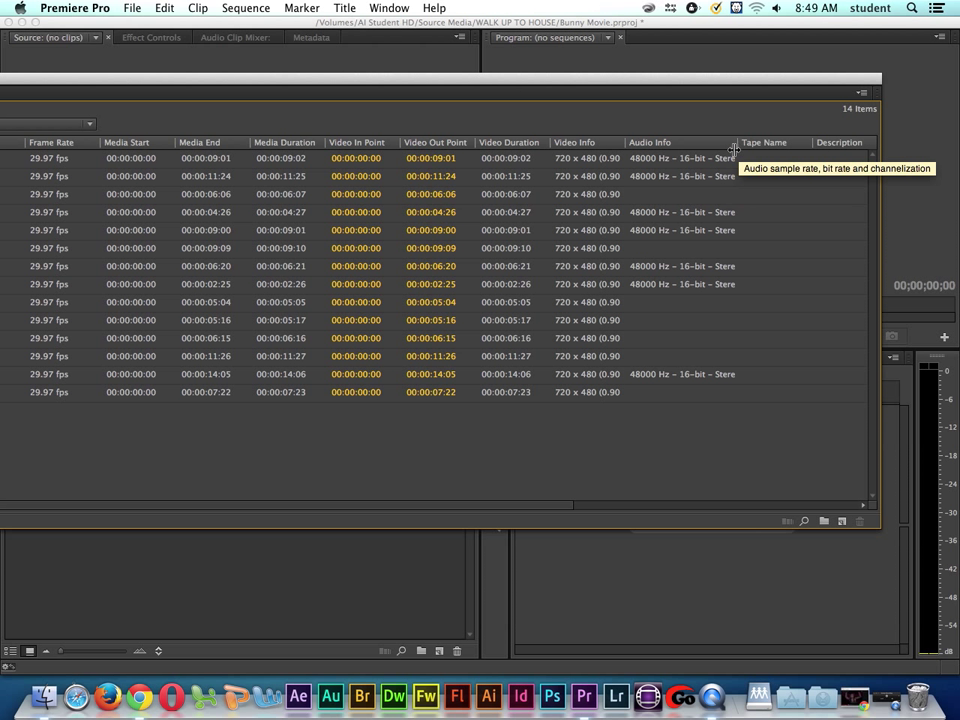
{"action": "left_click_drag", "start_coordinate": [738, 145], "coordinate": [777, 144]}
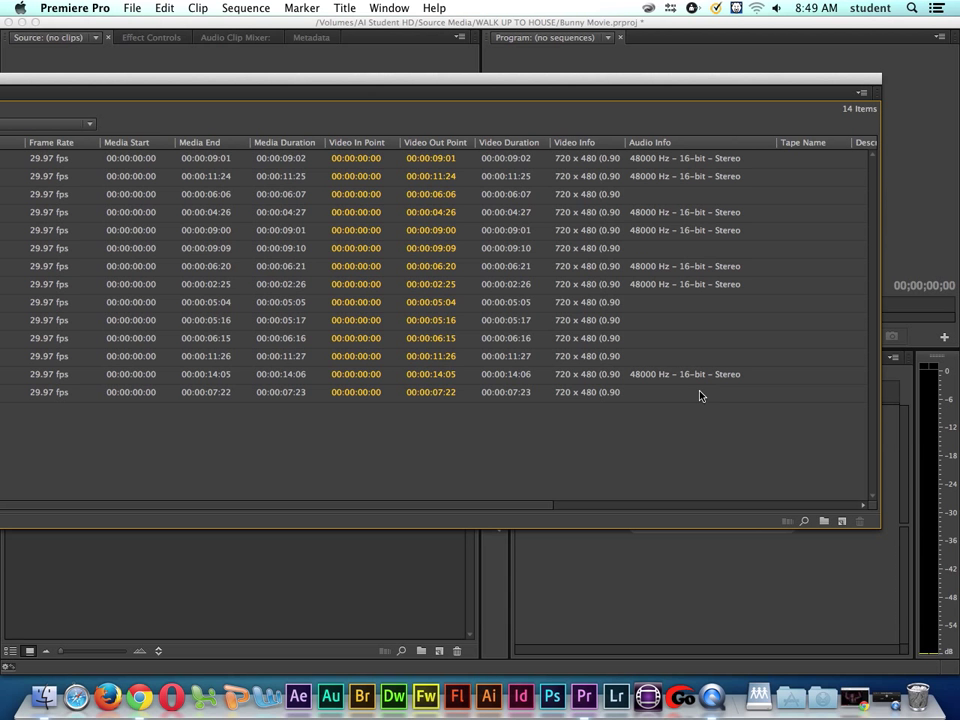
{"action": "left_click_drag", "start_coordinate": [388, 89], "coordinate": [449, 89]}
{"action": "left_click_drag", "start_coordinate": [942, 197], "coordinate": [318, 197]}
{"action": "left_click_drag", "start_coordinate": [268, 79], "coordinate": [713, 79]}
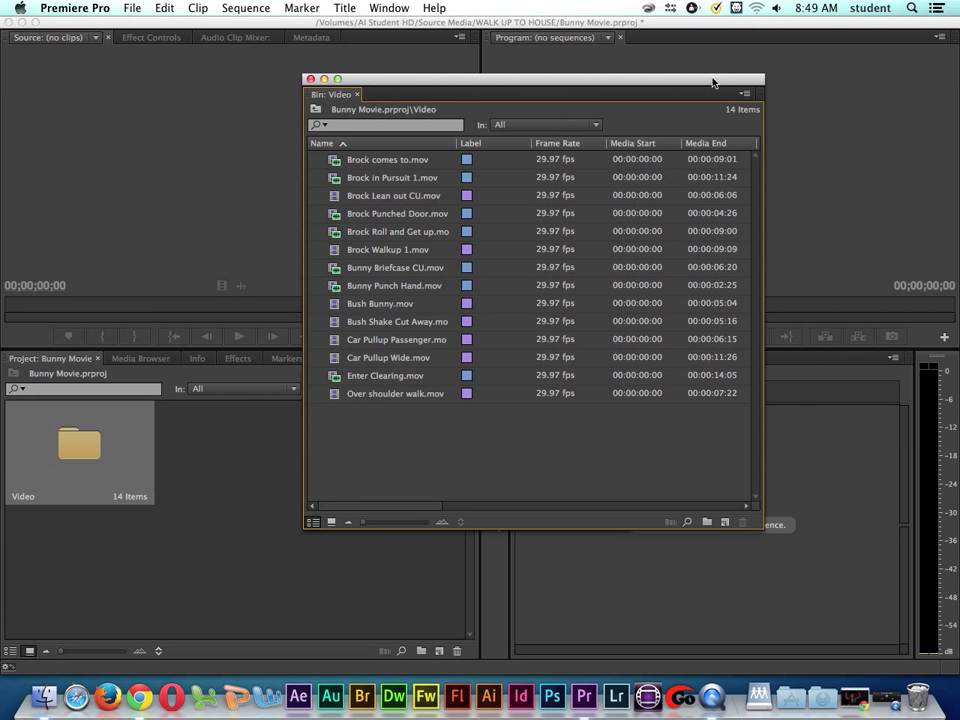
- Switch the Video bin back to Icon View and enlarge its window to fit more thumbnail columns
{"action": "left_click", "coordinate": [332, 522]}
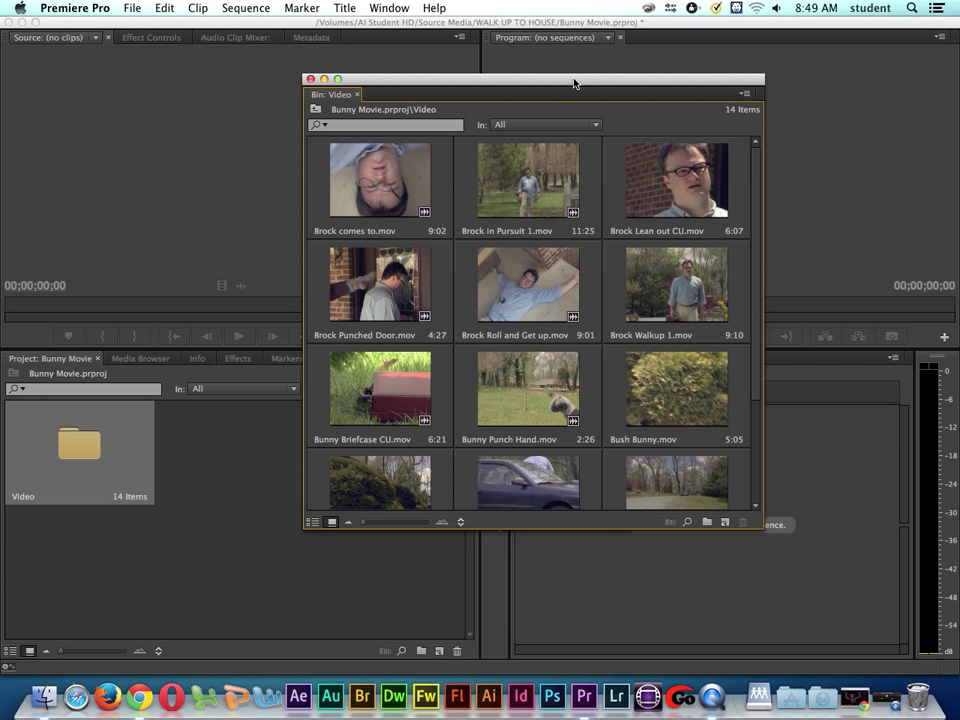
{"action": "left_click_drag", "start_coordinate": [575, 83], "coordinate": [373, 61]}
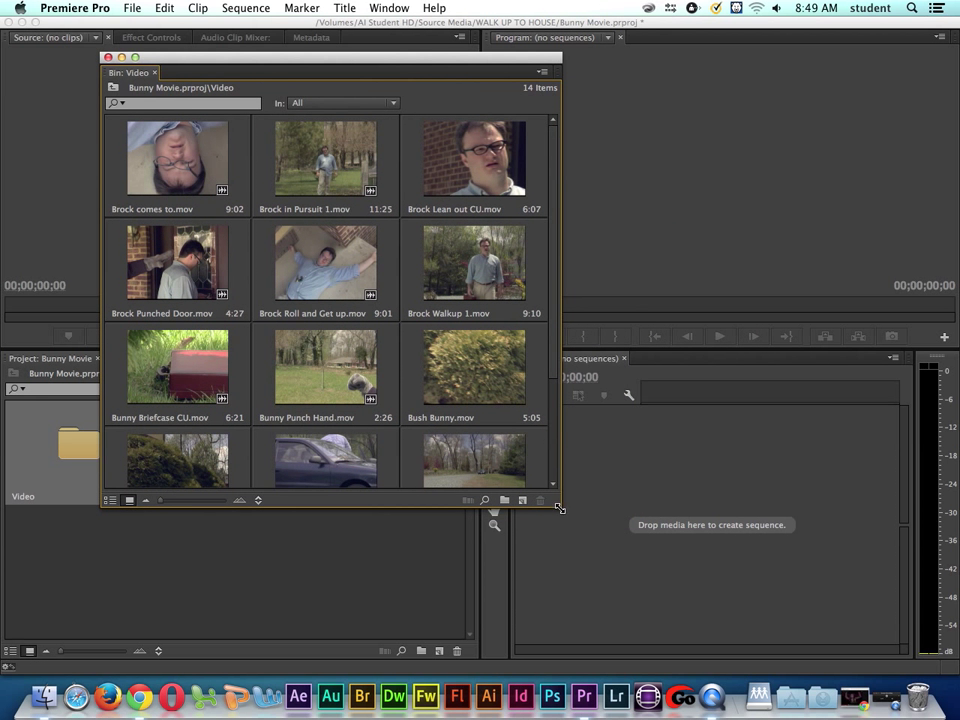
{"action": "left_click_drag", "start_coordinate": [558, 508], "coordinate": [789, 601]}
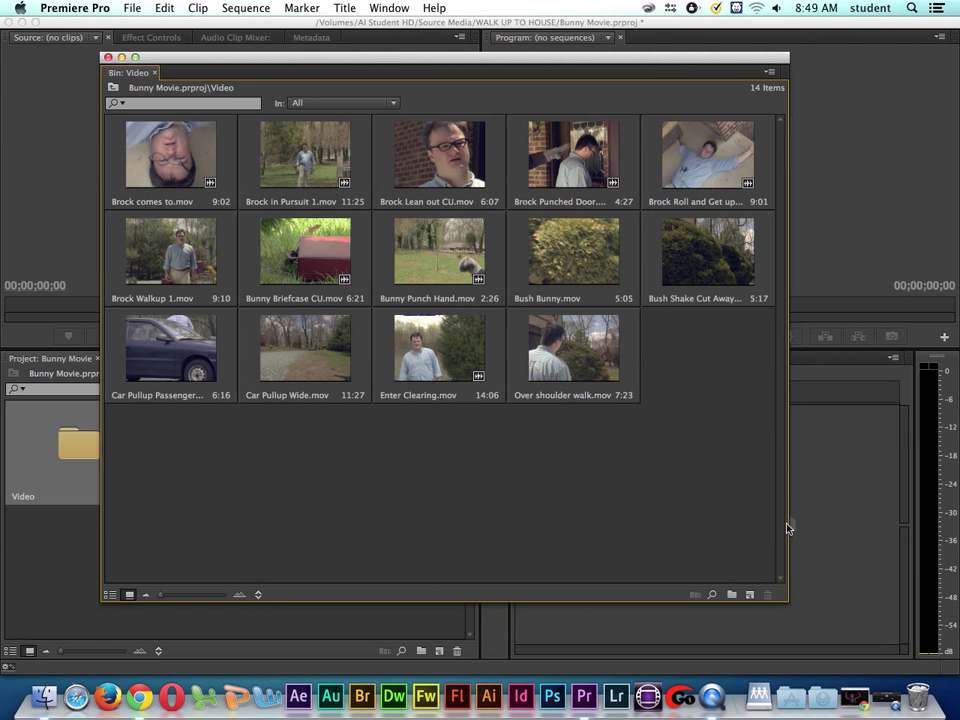
{"action": "left_click_drag", "start_coordinate": [789, 520], "coordinate": [835, 527]}
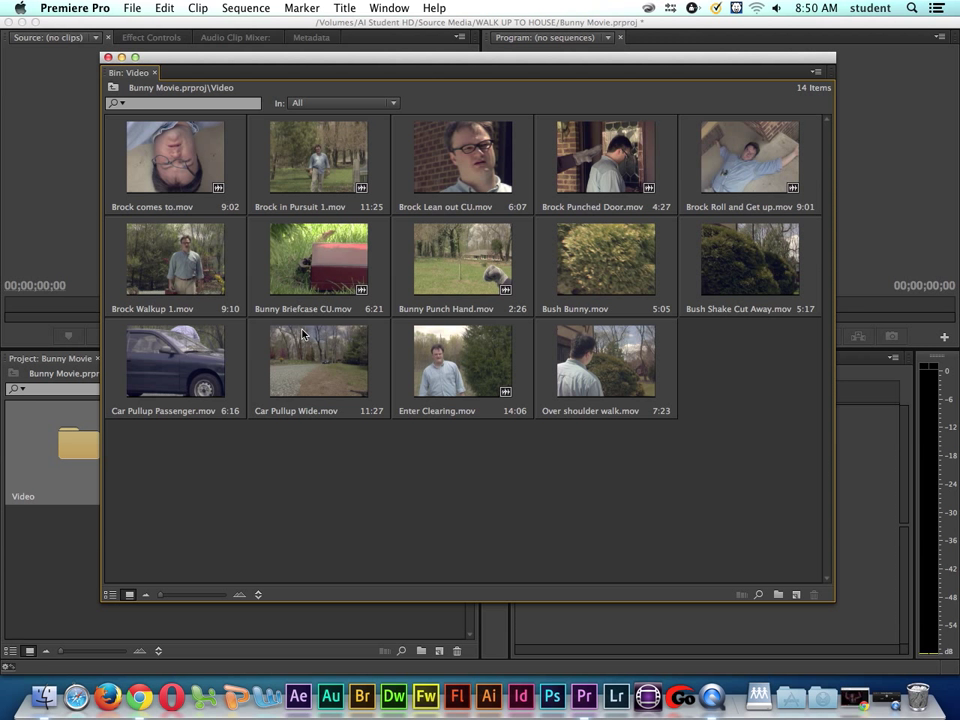
{"action": "left_click_drag", "start_coordinate": [321, 62], "coordinate": [506, 148]}
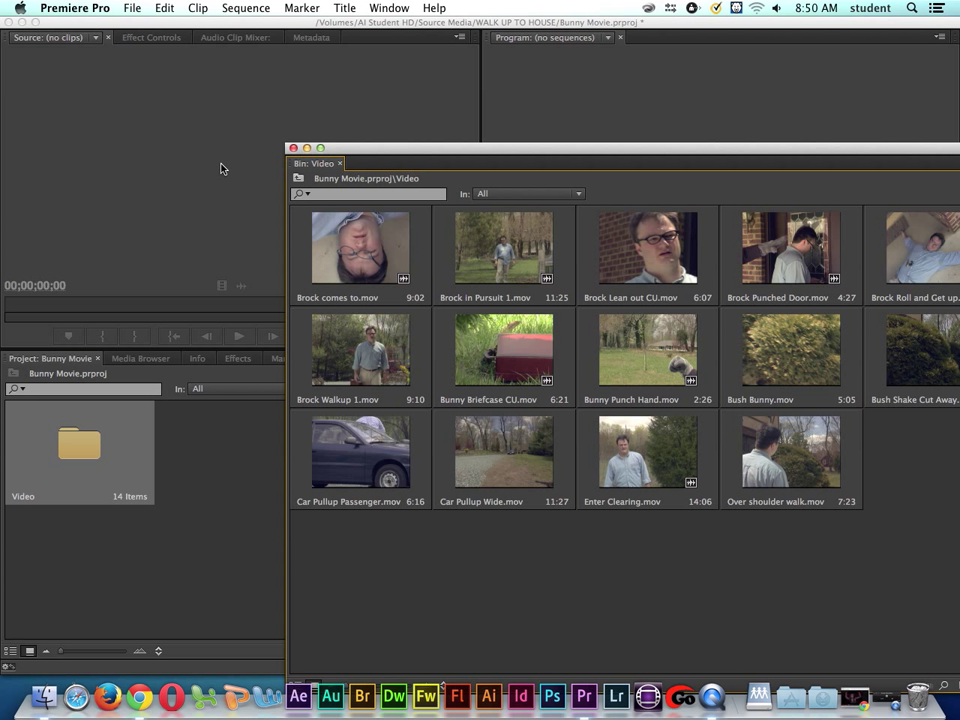
- Load Car Pullup Wide.mov in the Source monitor, close the bin and preview it to 00:00:01:29
{"action": "double_click", "coordinate": [489, 470]}
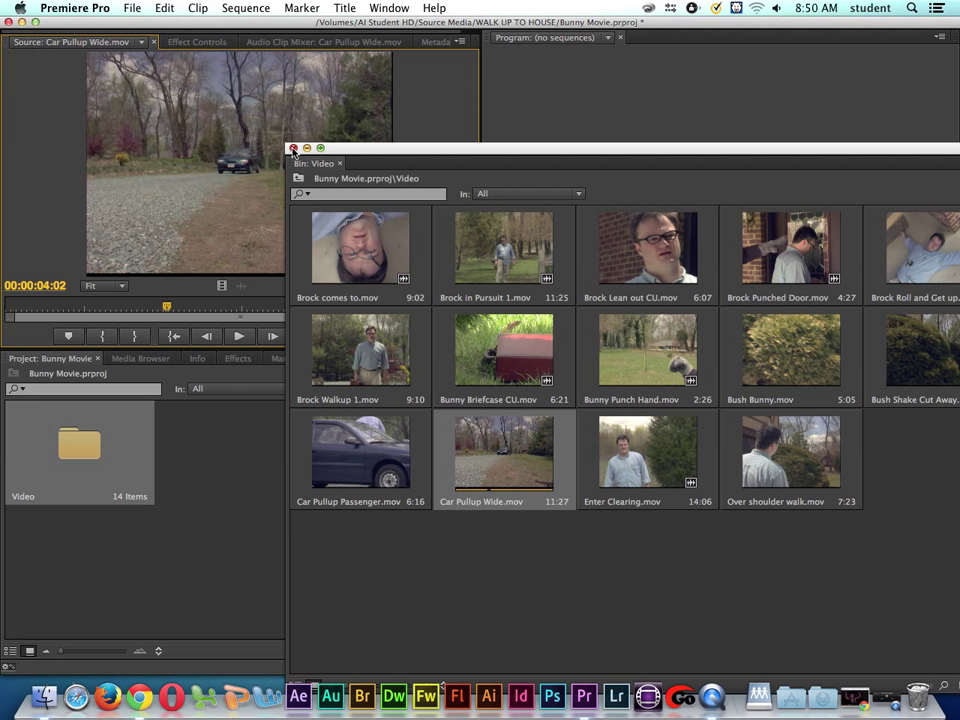
{"action": "left_click", "coordinate": [293, 148]}
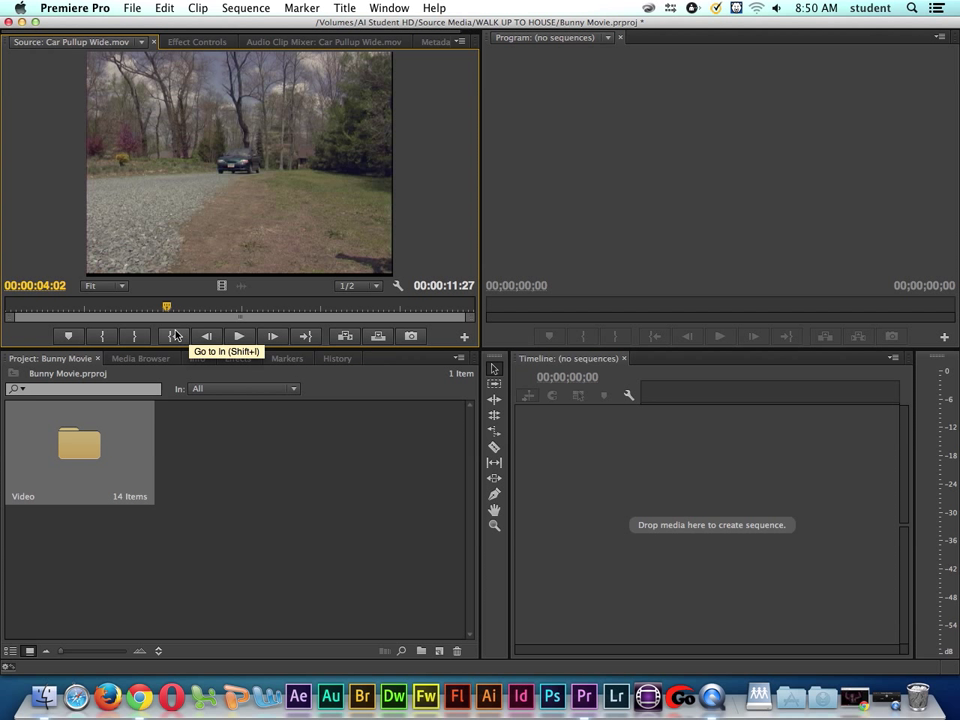
{"action": "left_click", "coordinate": [239, 337]}
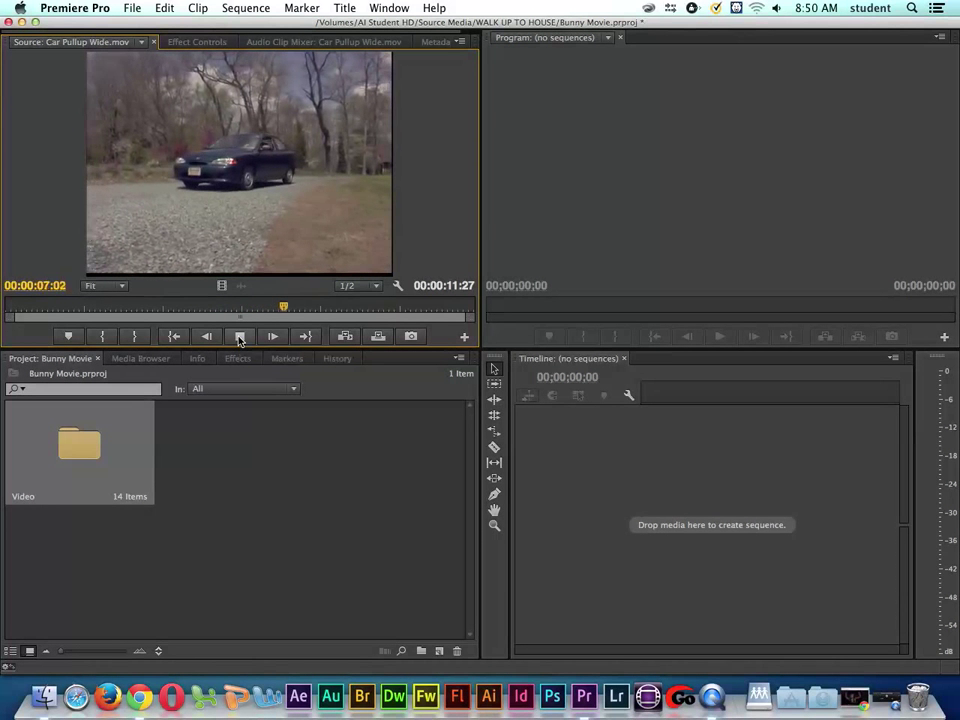
{"action": "left_click", "coordinate": [239, 337]}
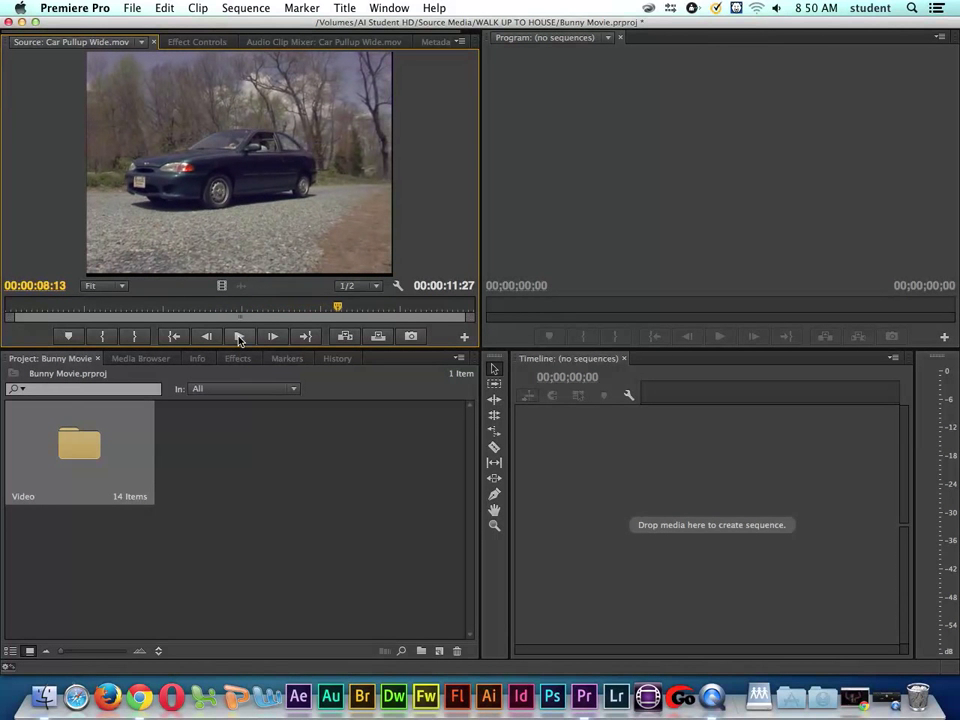
{"action": "left_click", "coordinate": [334, 310]}
{"action": "left_click_drag", "start_coordinate": [334, 310], "coordinate": [77, 320]}
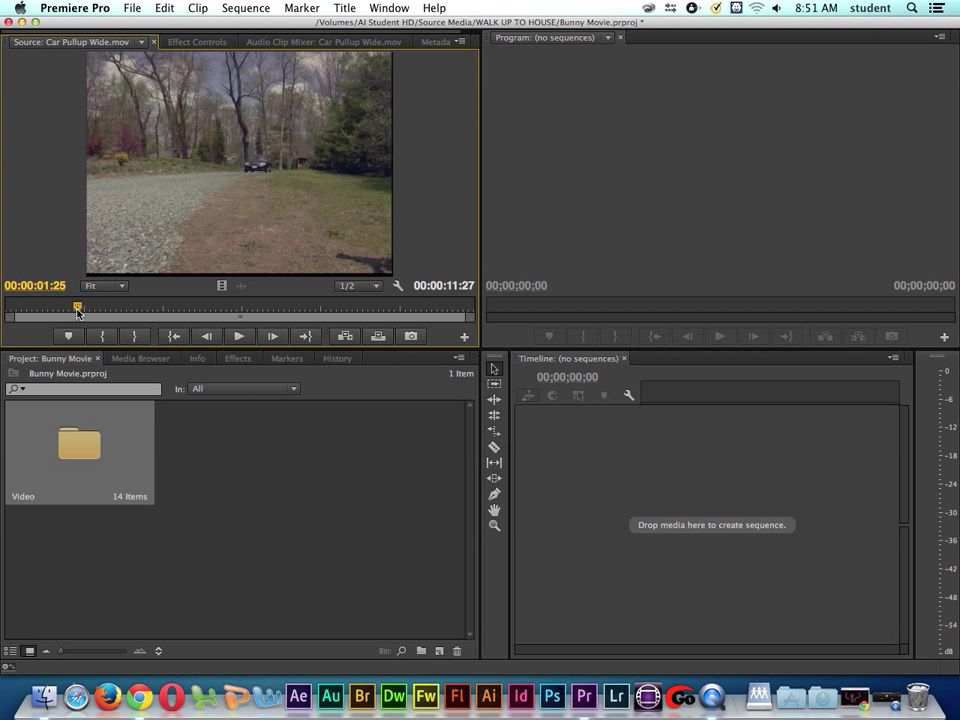
{"action": "mouse_move", "coordinate": [77, 310]}
{"action": "left_mouse_down"}
{"action": "mouse_move", "coordinate": [164, 311]}
{"action": "mouse_move", "coordinate": [90, 312]}
{"action": "left_mouse_up"}
- Mark the Car Pullup Wide clip's In at 00:00:01:29 and Out at 00:00:09:27
{"action": "mouse_move", "coordinate": [91, 313]}
{"action": "left_mouse_down"}
{"action": "mouse_move", "coordinate": [10, 313]}
{"action": "mouse_move", "coordinate": [84, 314]}
{"action": "left_mouse_up"}
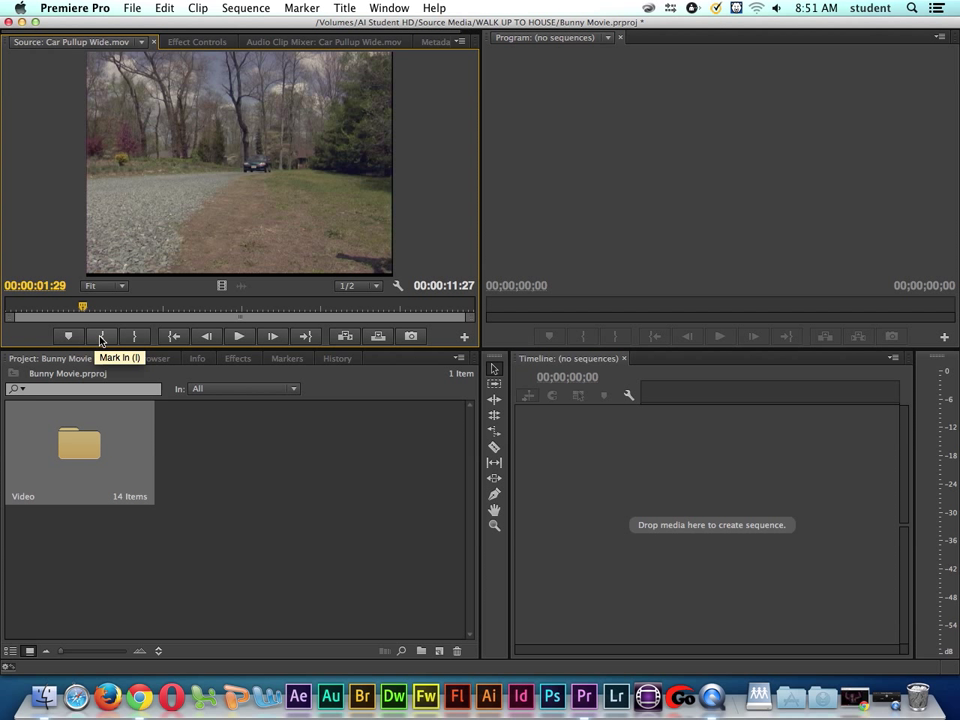
{"action": "left_click", "coordinate": [100, 338]}
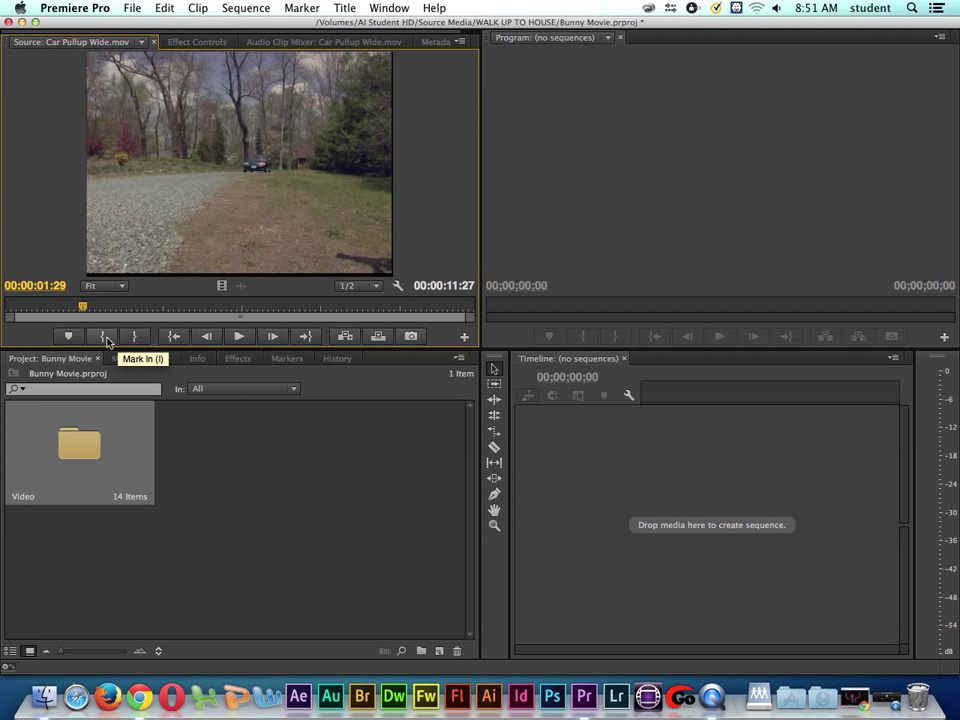
{"action": "left_click", "coordinate": [104, 337]}
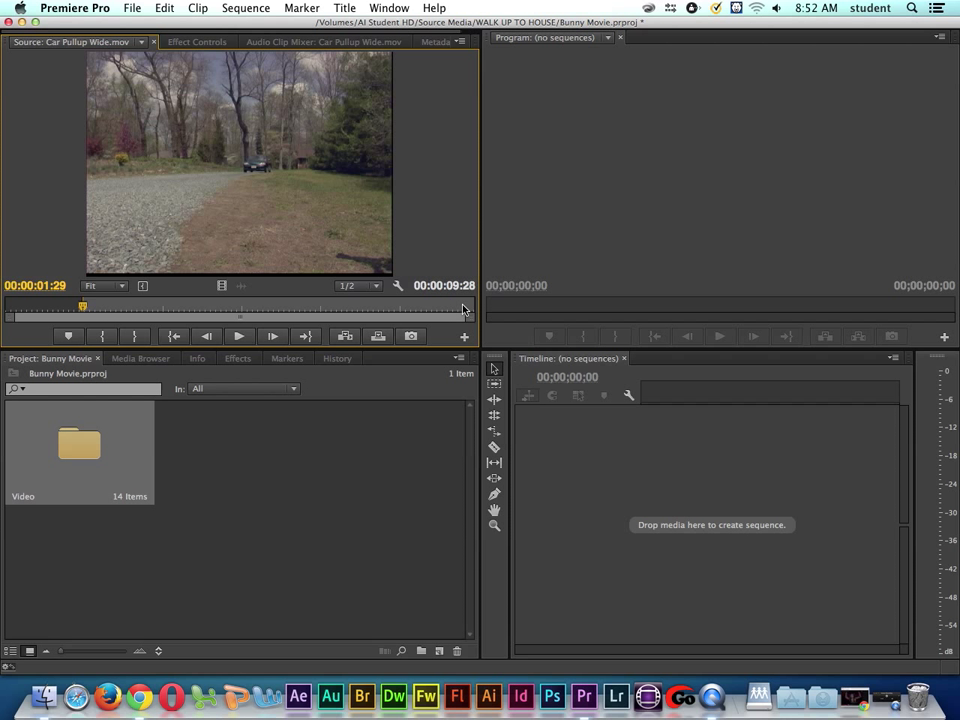
{"action": "left_click_drag", "start_coordinate": [84, 308], "coordinate": [395, 307]}
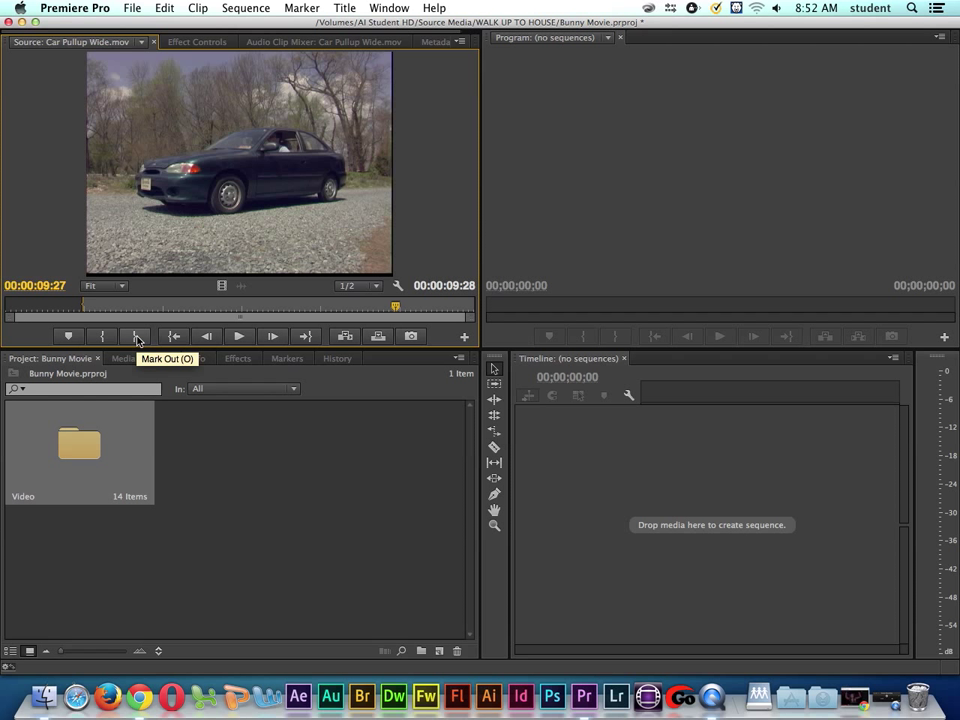
{"action": "left_click", "coordinate": [137, 338]}
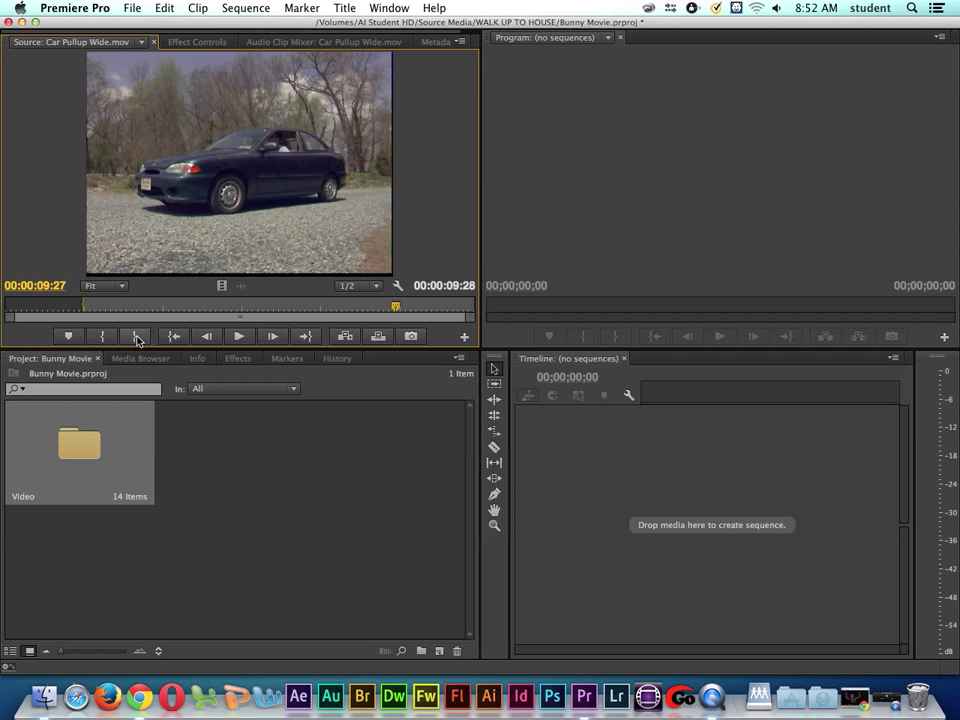
{"action": "left_click", "coordinate": [137, 338]}
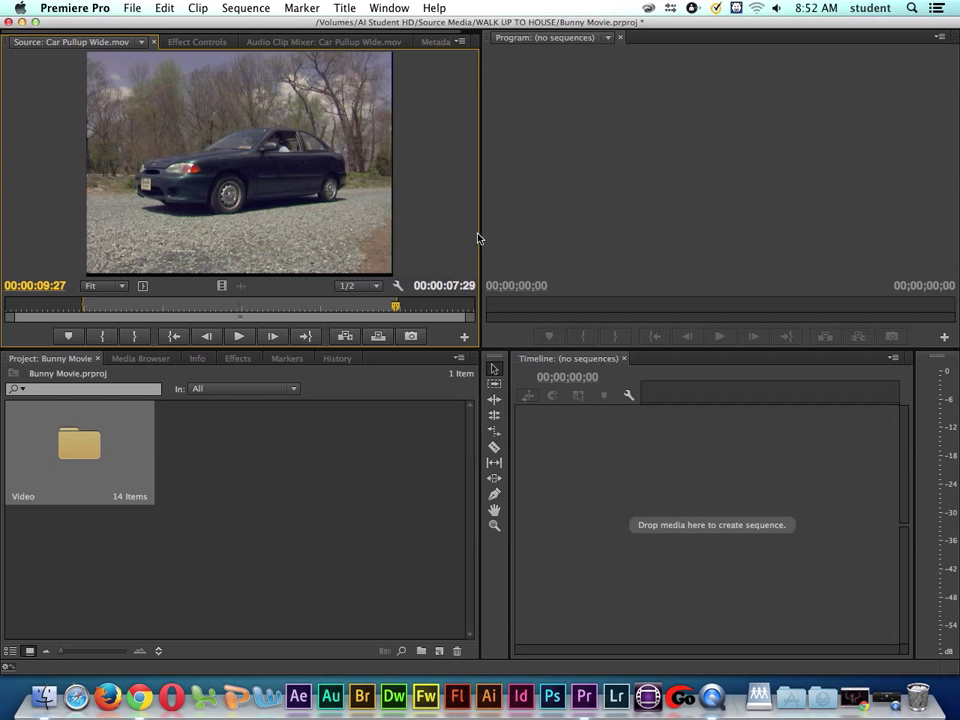
- Widen the Timeline by narrowing the monitors and Project panel, then drag the car clip in as a sequence
{"action": "left_click_drag", "start_coordinate": [479, 228], "coordinate": [438, 236]}
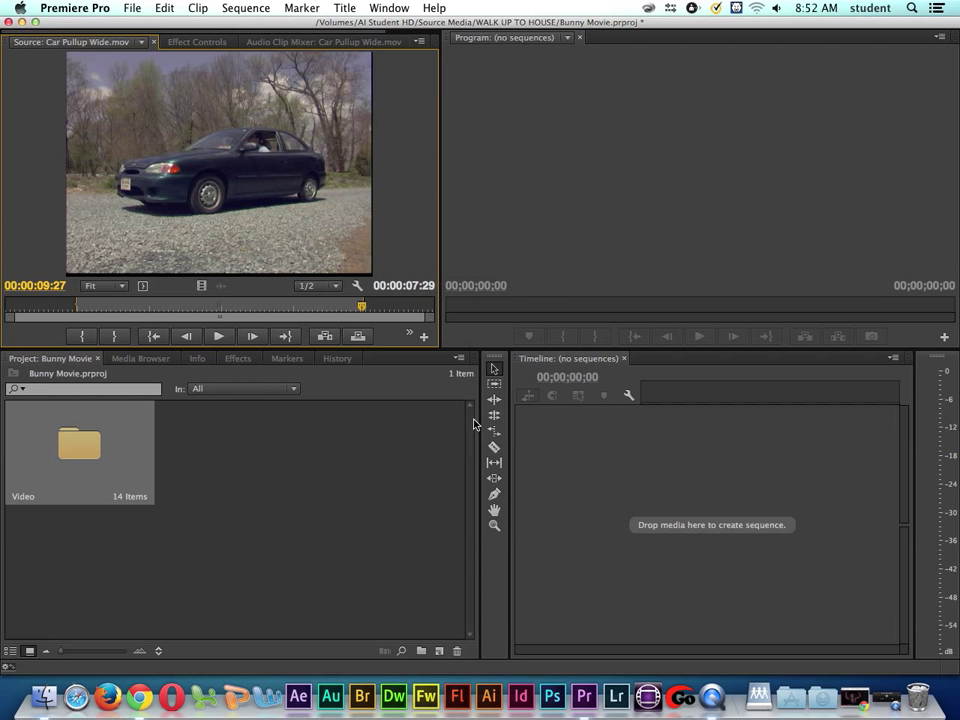
{"action": "left_click_drag", "start_coordinate": [479, 412], "coordinate": [300, 417]}
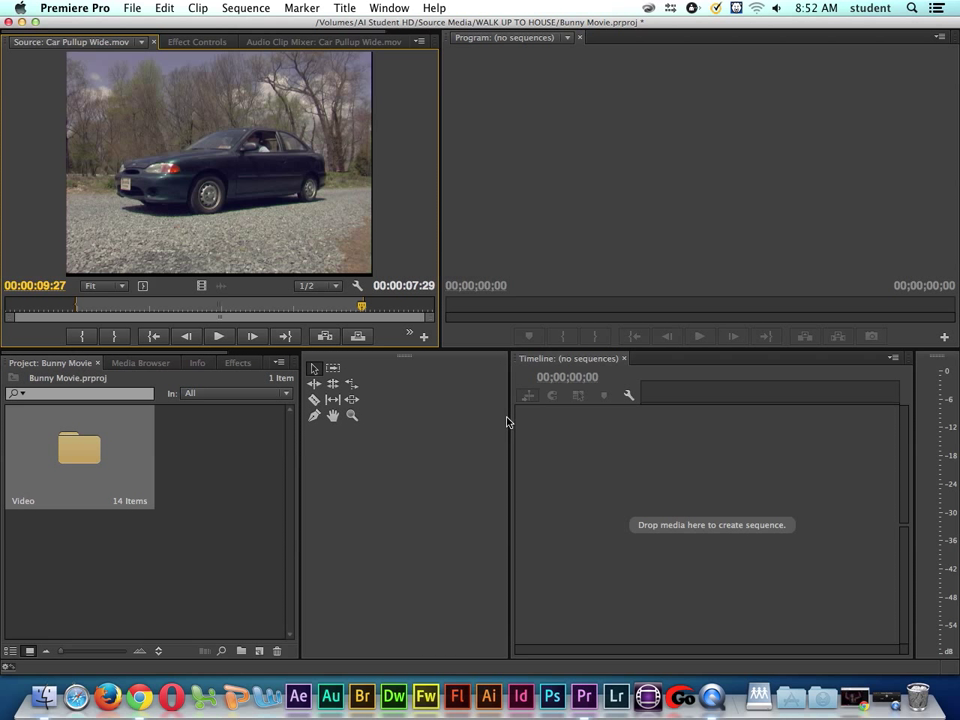
{"action": "left_click_drag", "start_coordinate": [510, 416], "coordinate": [338, 420]}
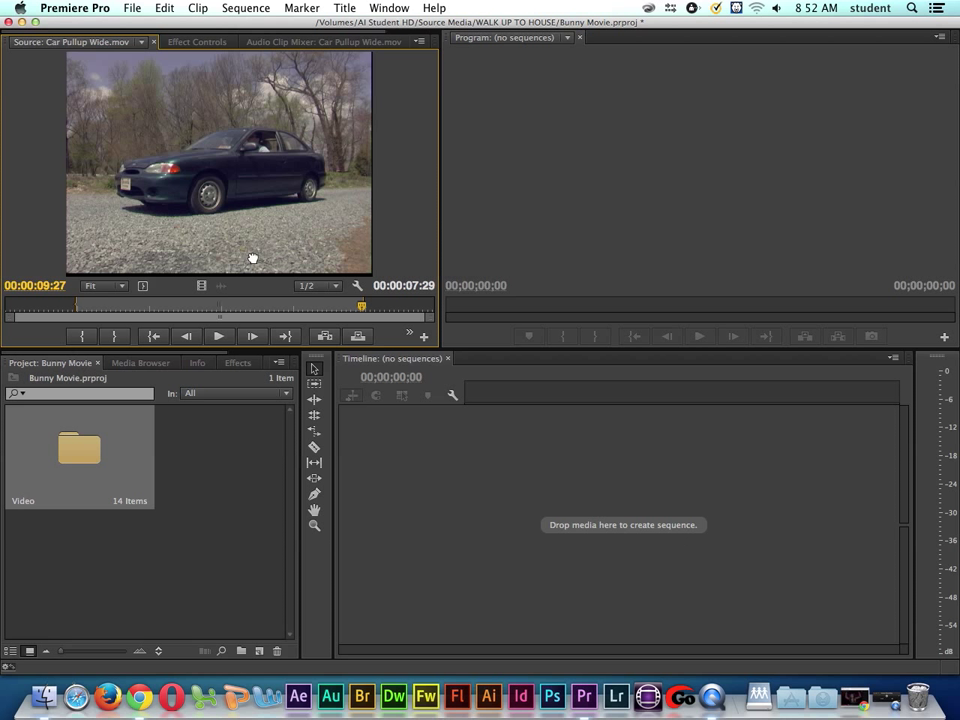
{"action": "left_click_drag", "start_coordinate": [253, 258], "coordinate": [392, 453]}
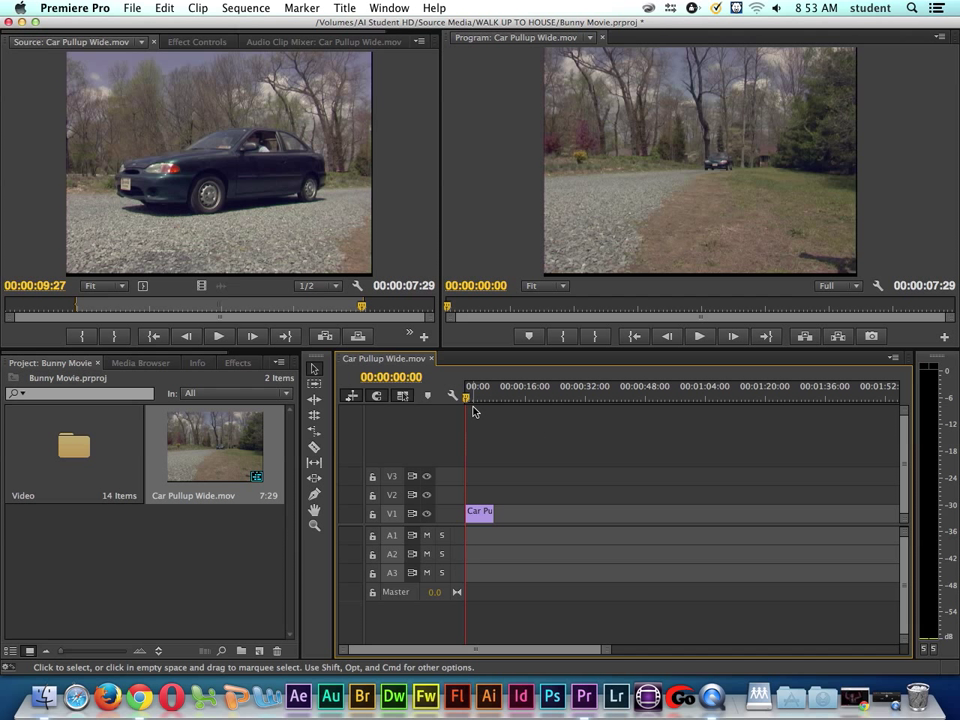
- Scrub and play the new 7:29 Car Pullup Wide sequence from the start
{"action": "mouse_move", "coordinate": [466, 399]}
{"action": "left_mouse_down"}
{"action": "mouse_move", "coordinate": [492, 404]}
{"action": "mouse_move", "coordinate": [461, 404]}
{"action": "left_mouse_up"}
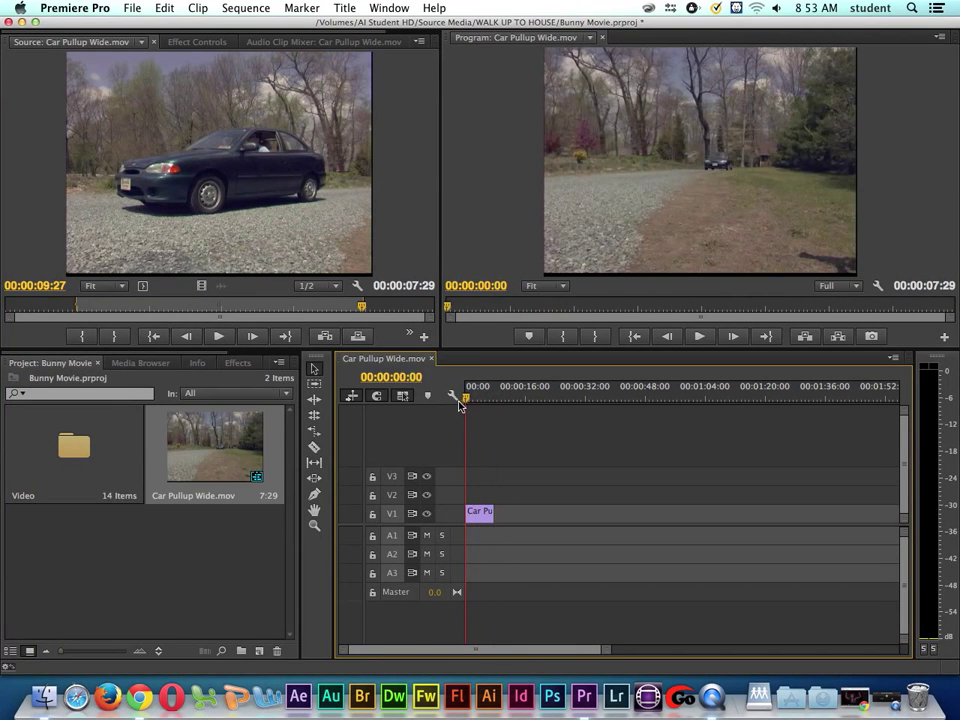
{"action": "left_click", "coordinate": [700, 338]}
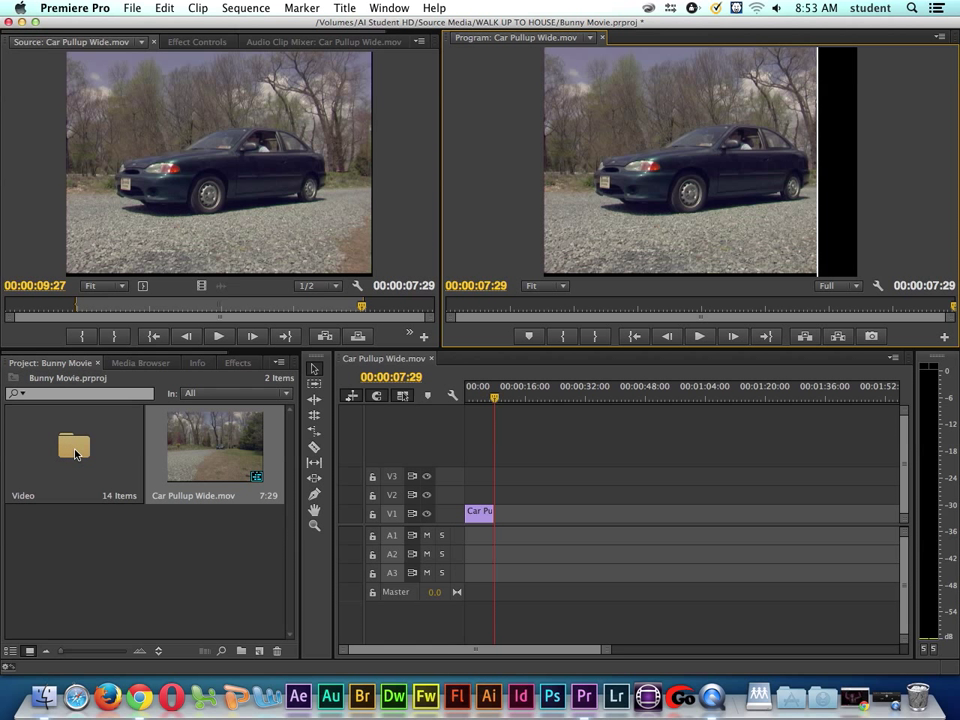
- Open the Video bin, load Bush Shake Cut Away.mov into the Source monitor, then close the bin
{"action": "double_click", "coordinate": [75, 451]}
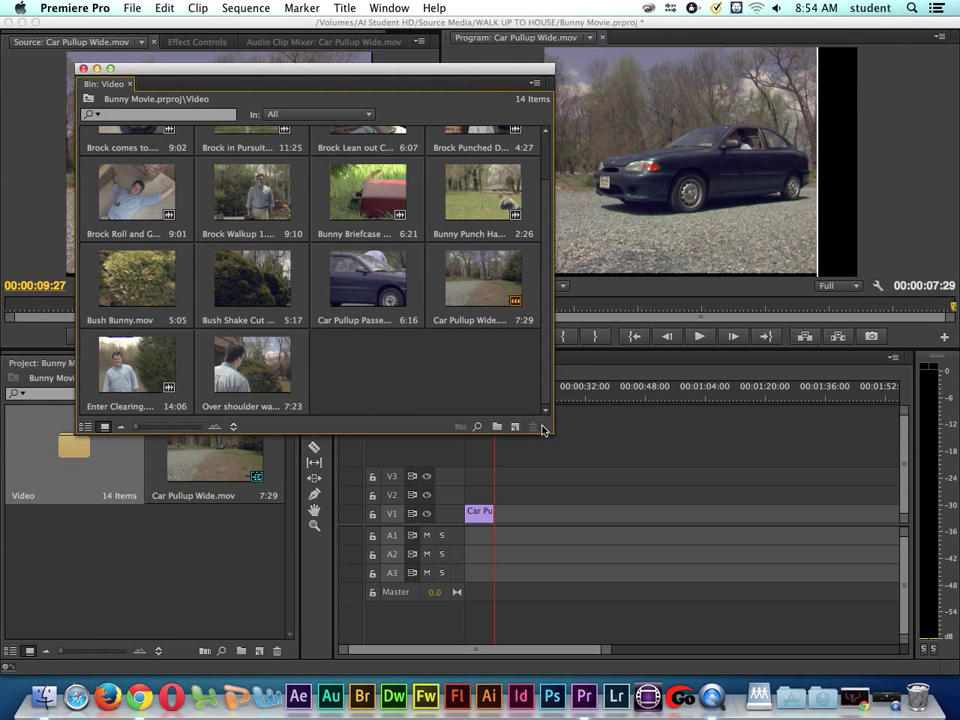
{"action": "left_click_drag", "start_coordinate": [543, 430], "coordinate": [788, 514]}
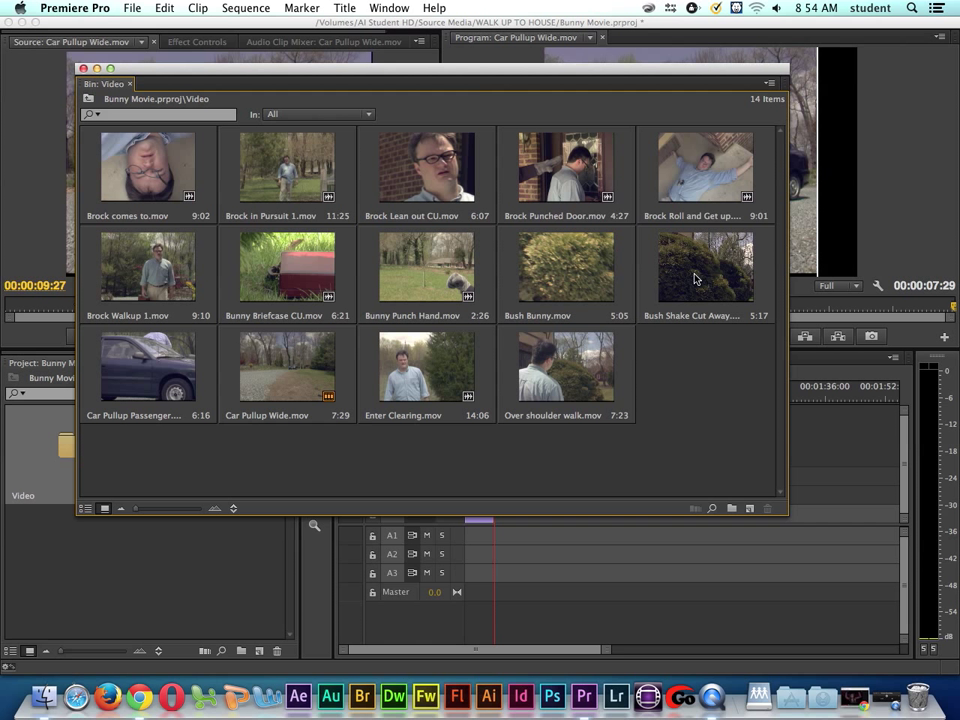
{"action": "double_click", "coordinate": [695, 279]}
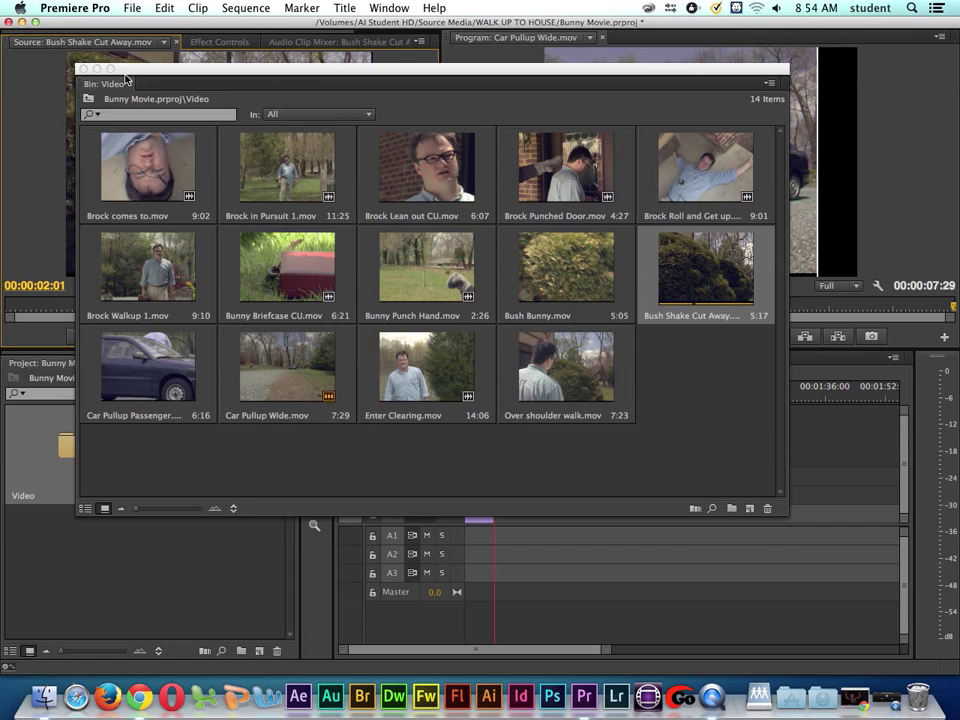
{"action": "left_click_drag", "start_coordinate": [97, 66], "coordinate": [148, 171]}
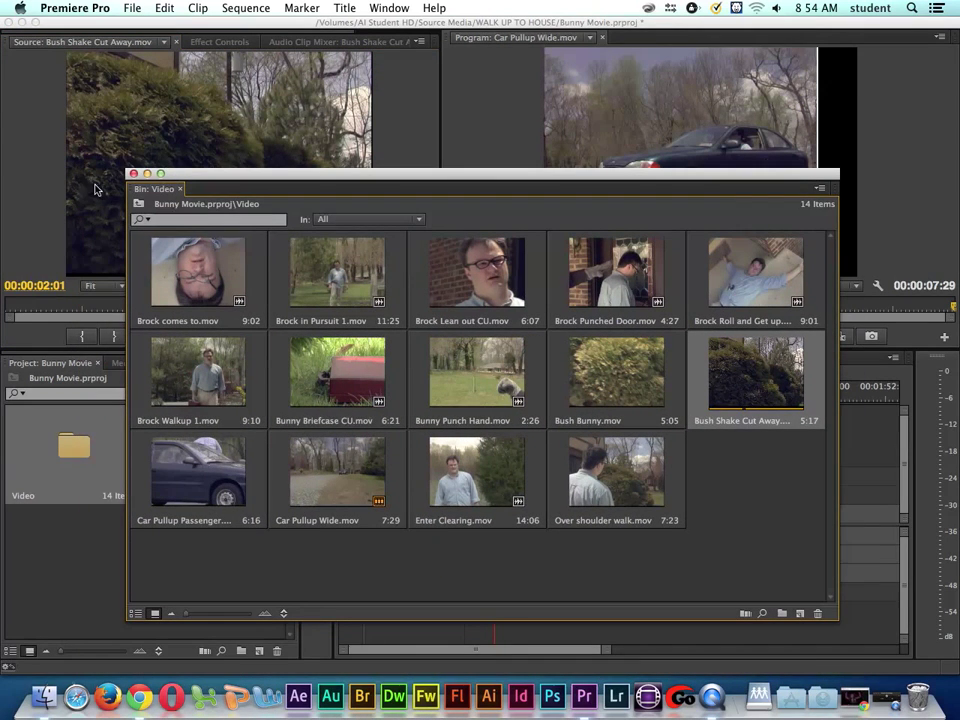
{"action": "left_click", "coordinate": [133, 174]}
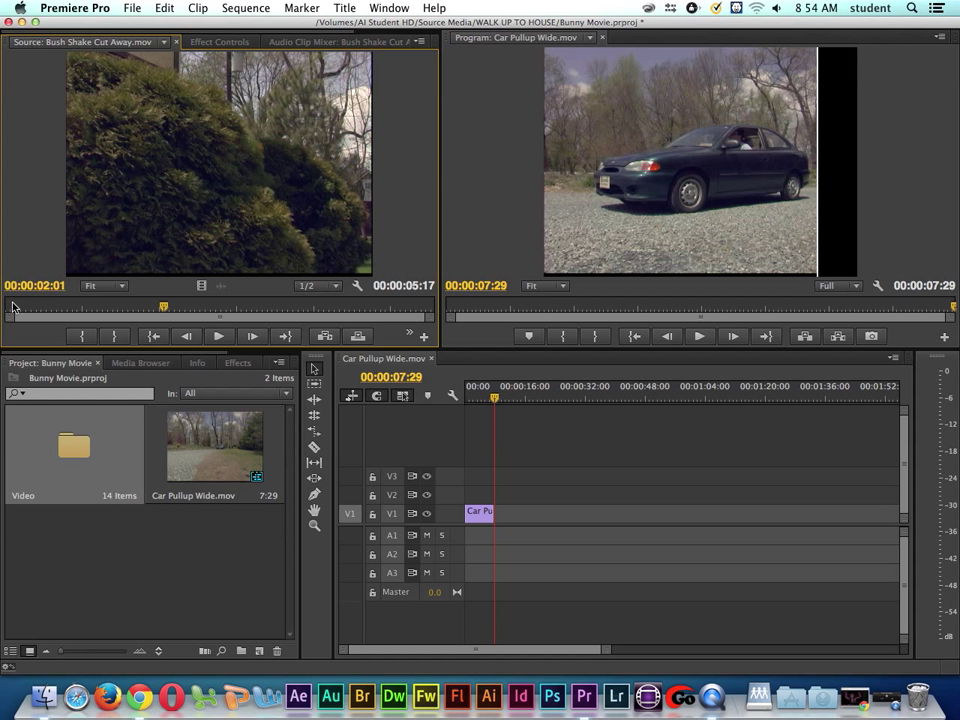
- Mark the Bush Shake Cut Away clip's In at 00:00:00:13 and Out at 00:00:01:26
{"action": "left_click_drag", "start_coordinate": [163, 307], "coordinate": [38, 314]}
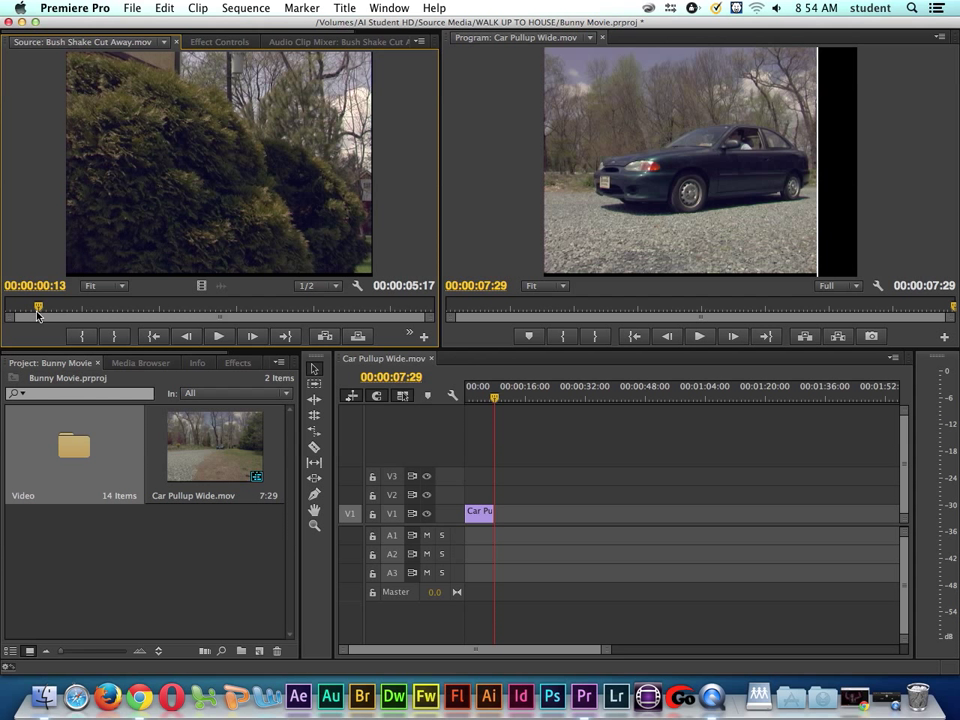
{"action": "key", "text": "space"}
{"action": "left_click", "coordinate": [37, 314]}
{"action": "key", "text": "i"}
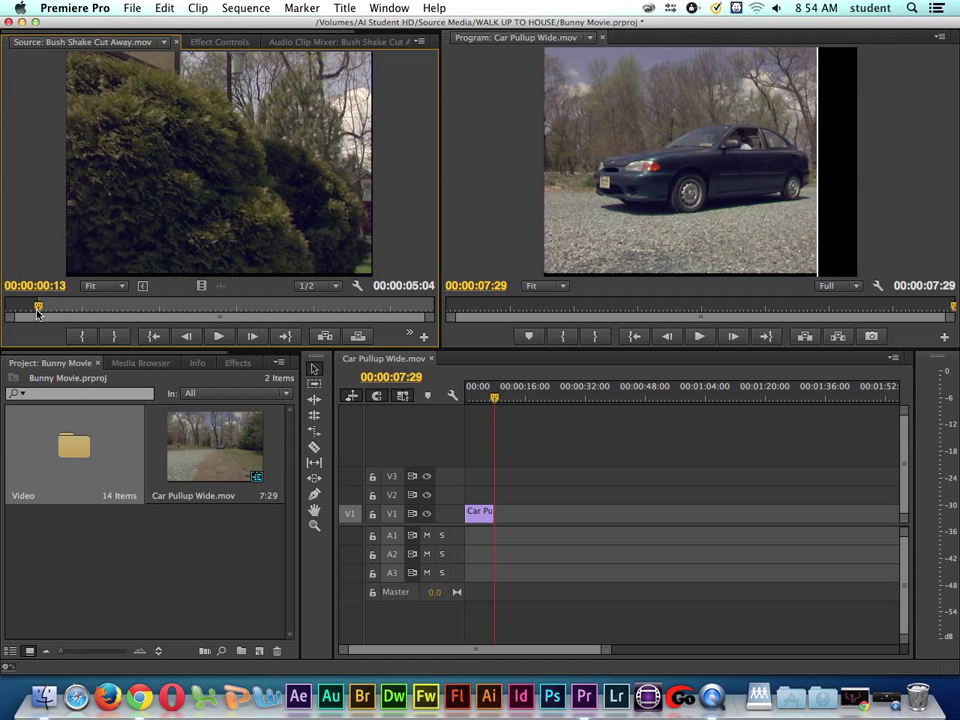
{"action": "left_click_drag", "start_coordinate": [37, 313], "coordinate": [150, 310]}
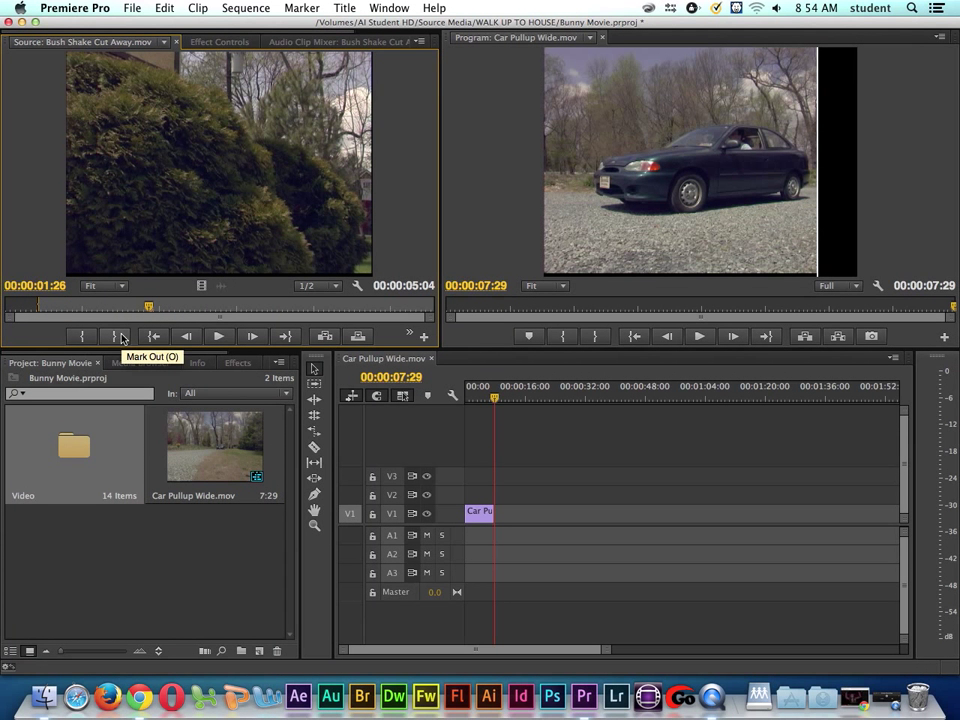
{"action": "left_click", "coordinate": [118, 337]}
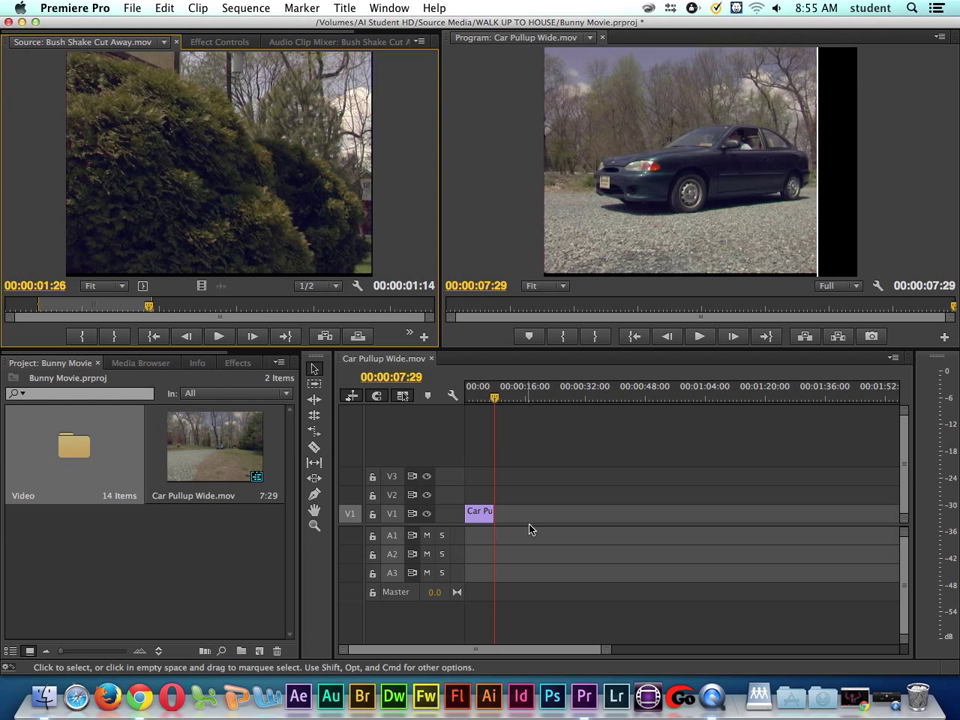
- Overwrite the trimmed bush clip onto V1 after the car clip, then zoom the timeline and scrub back to the cut
{"action": "left_click", "coordinate": [360, 338]}
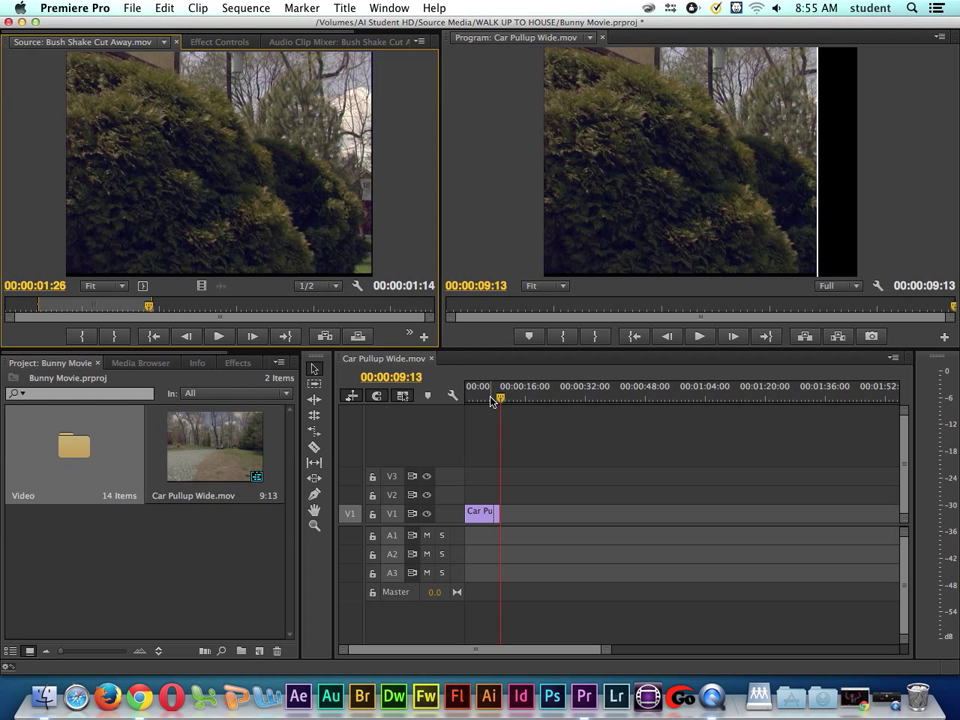
{"action": "left_click_drag", "start_coordinate": [499, 399], "coordinate": [461, 445]}
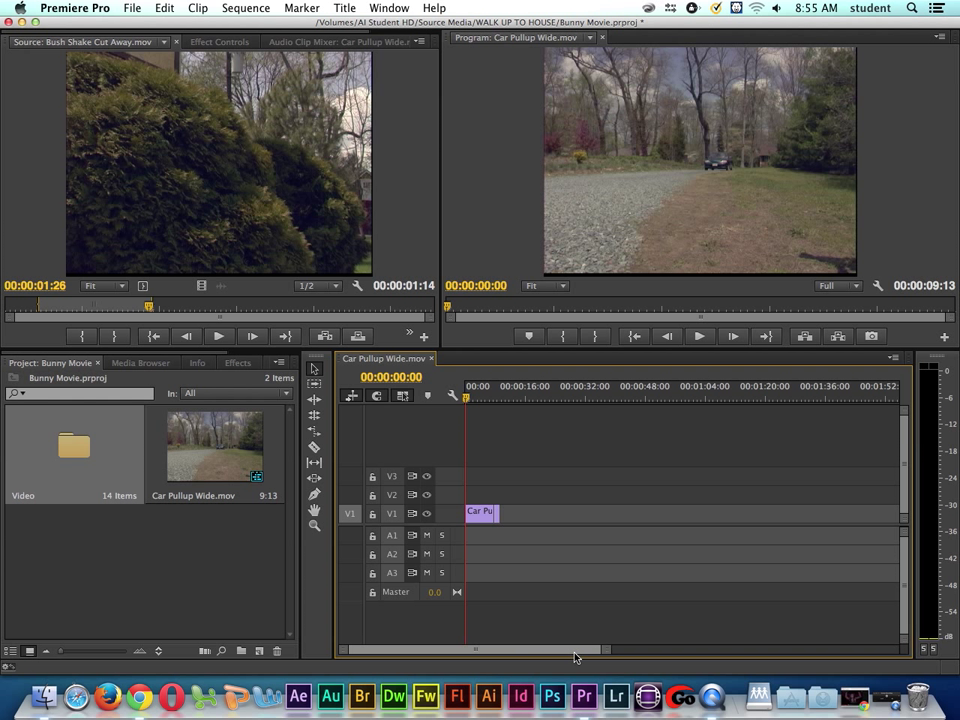
{"action": "left_click_drag", "start_coordinate": [606, 656], "coordinate": [540, 654]}
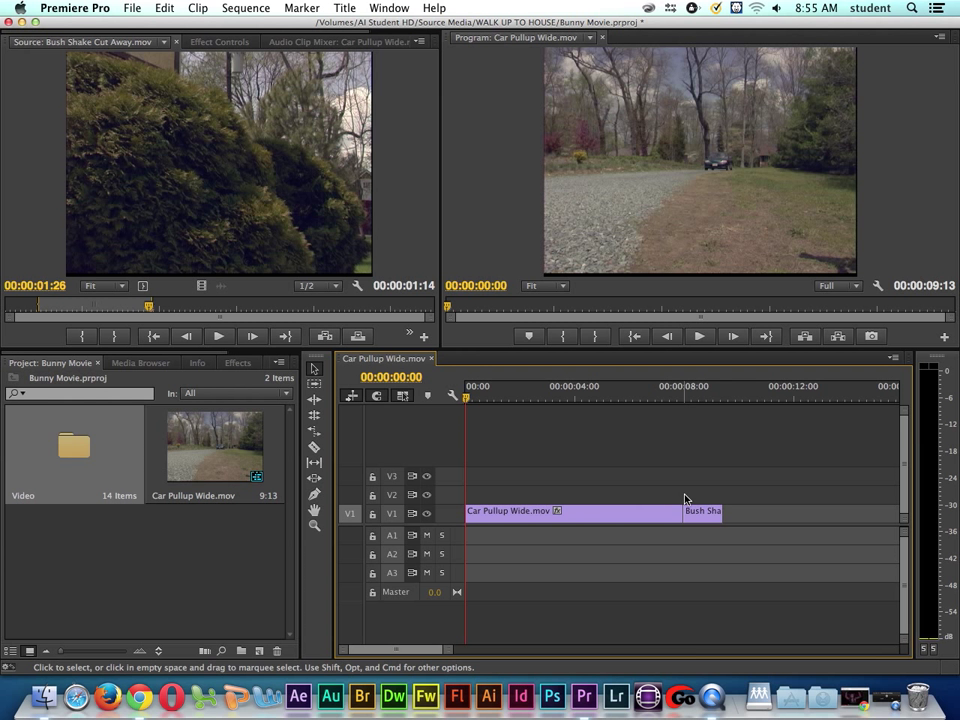
- Play the 9:13 sequence through the cut, then switch to the screen recording app
{"action": "left_click_drag", "start_coordinate": [471, 399], "coordinate": [609, 403]}
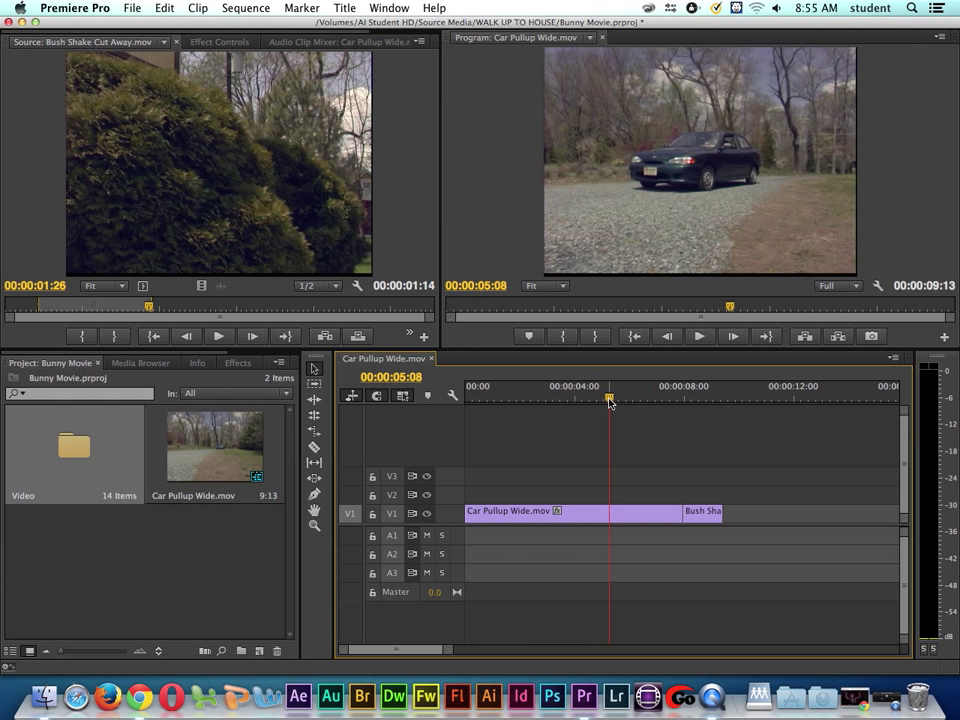
{"action": "left_click", "coordinate": [699, 339]}
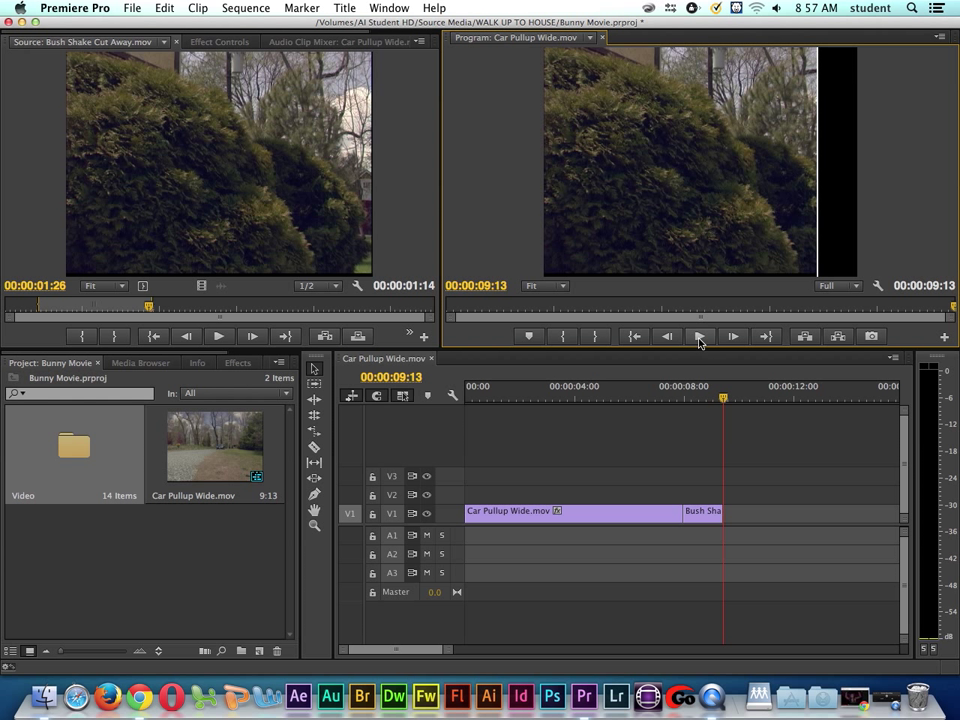
{"action": "left_click", "coordinate": [893, 690]}
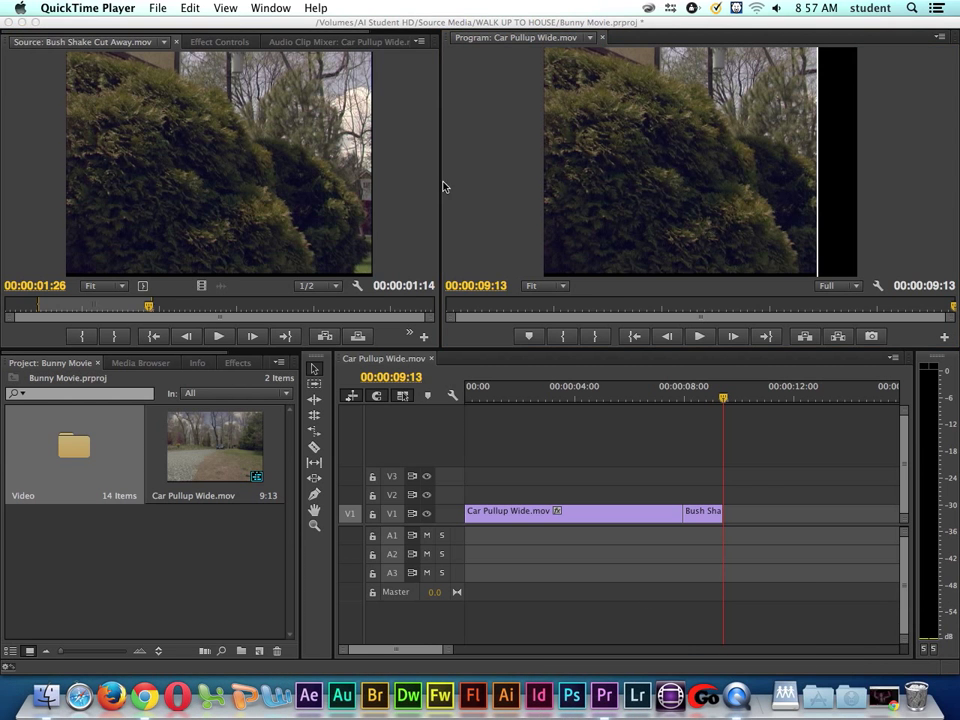